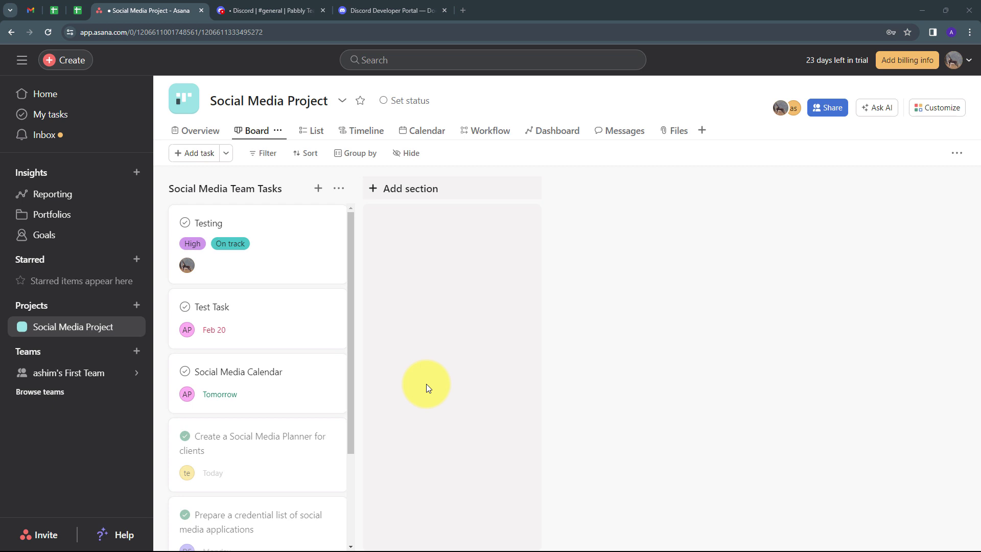
Review the Discord general channel, Discord's Execute Webhook documentation and the Social Media Project board in Asana
key("ctrl+Tab")
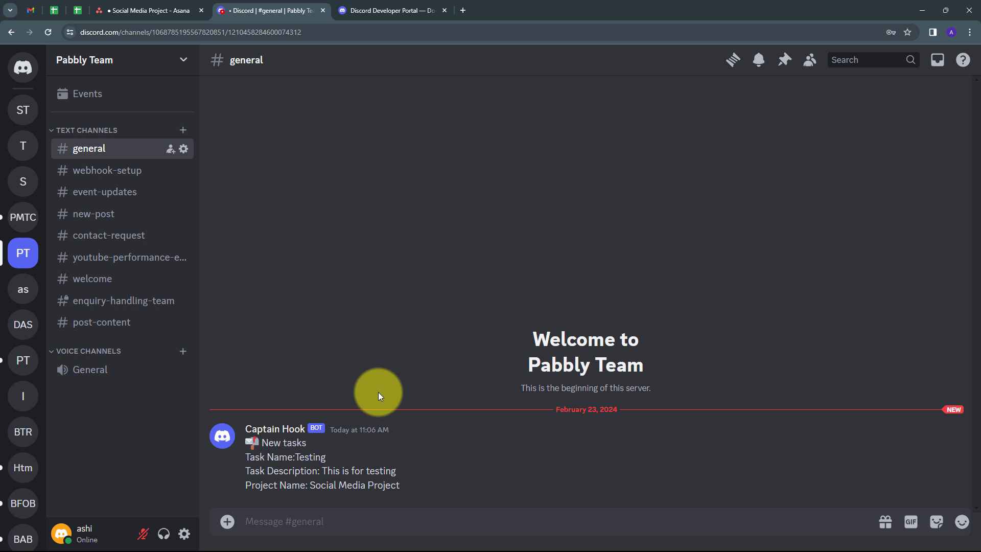
left_click(173, 10)
left_click(267, 9)
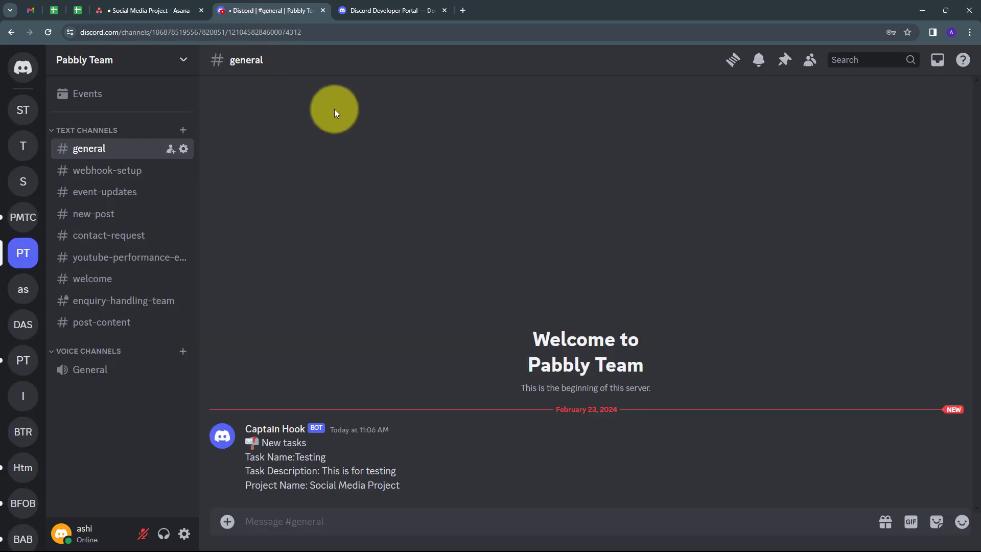
left_click(389, 15)
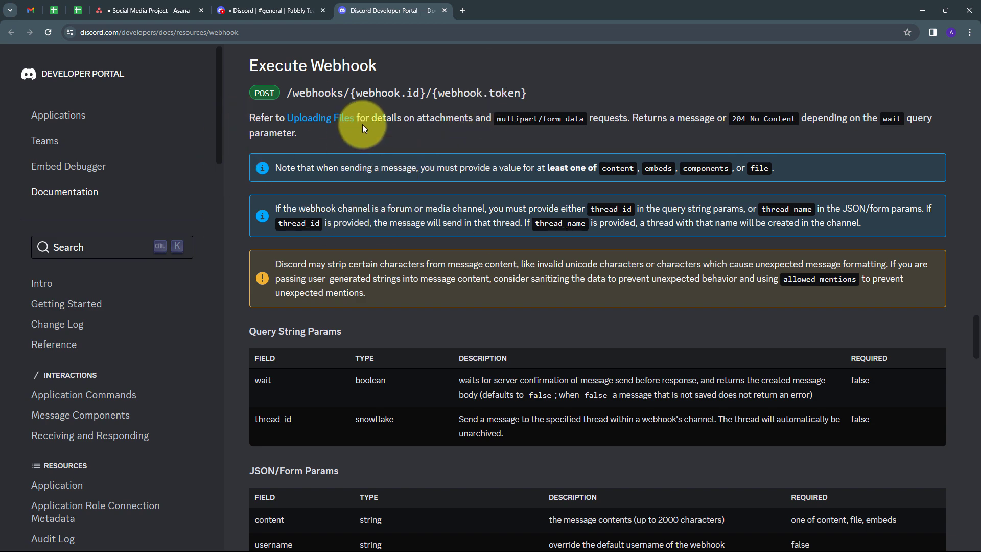
left_click(257, 7)
left_click(146, 5)
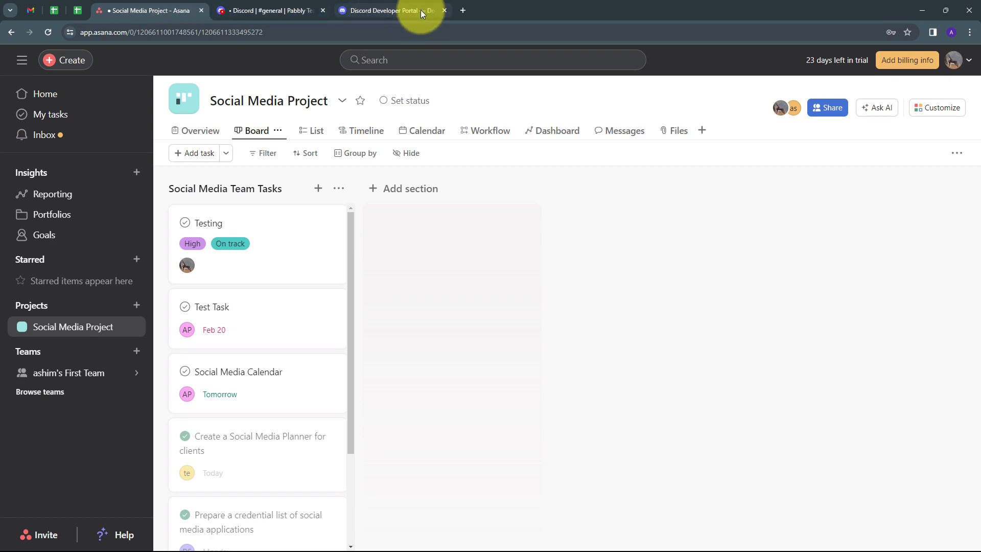
Open the Pabbly website in a new browser tab, sign in and access Pabbly Connect
left_click(462, 10)
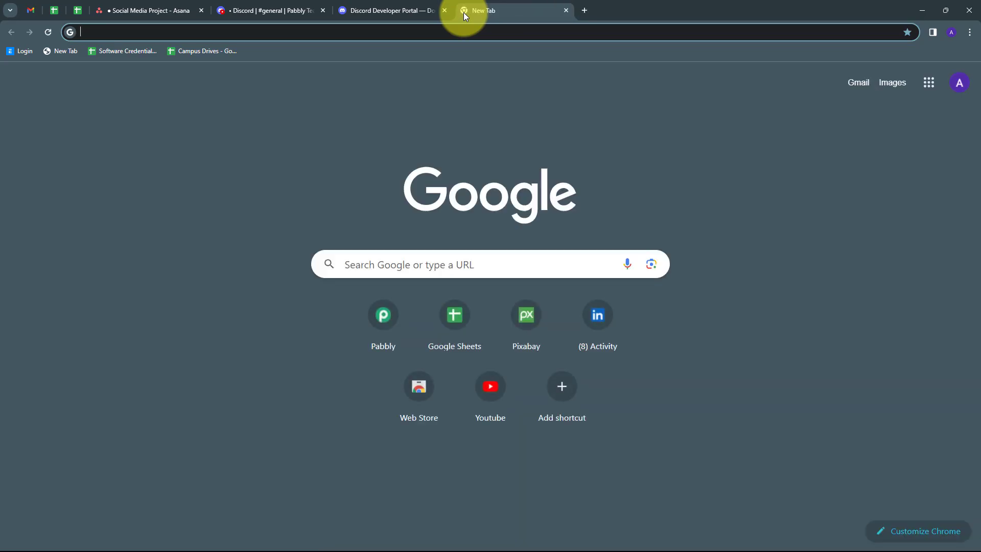
type("pabbly")
key("Return")
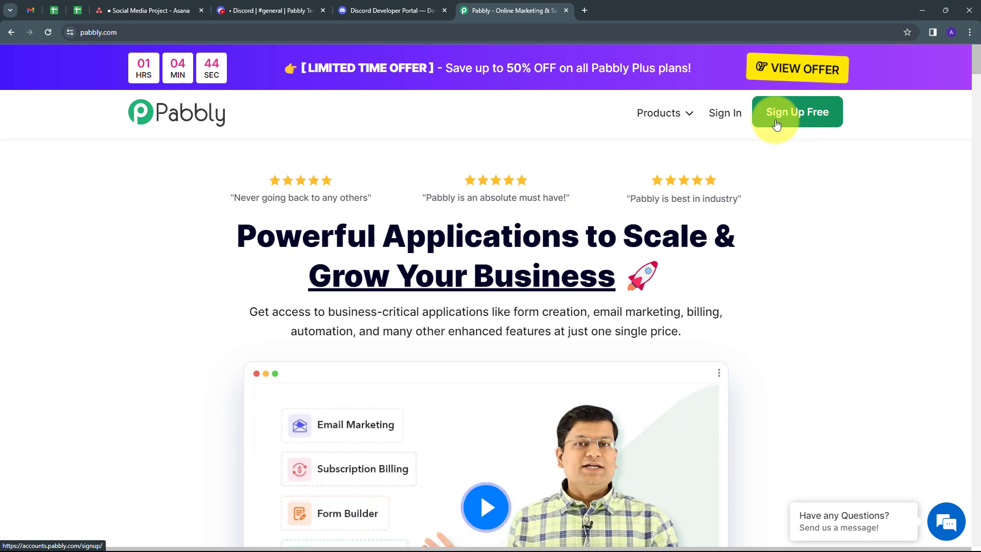
left_click(729, 122)
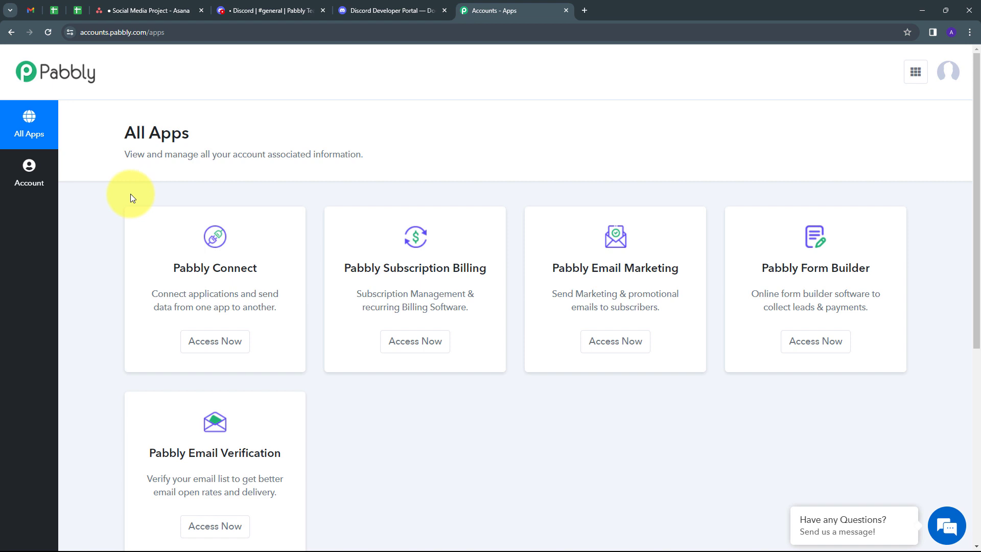
scroll(529, 455, "down", 1)
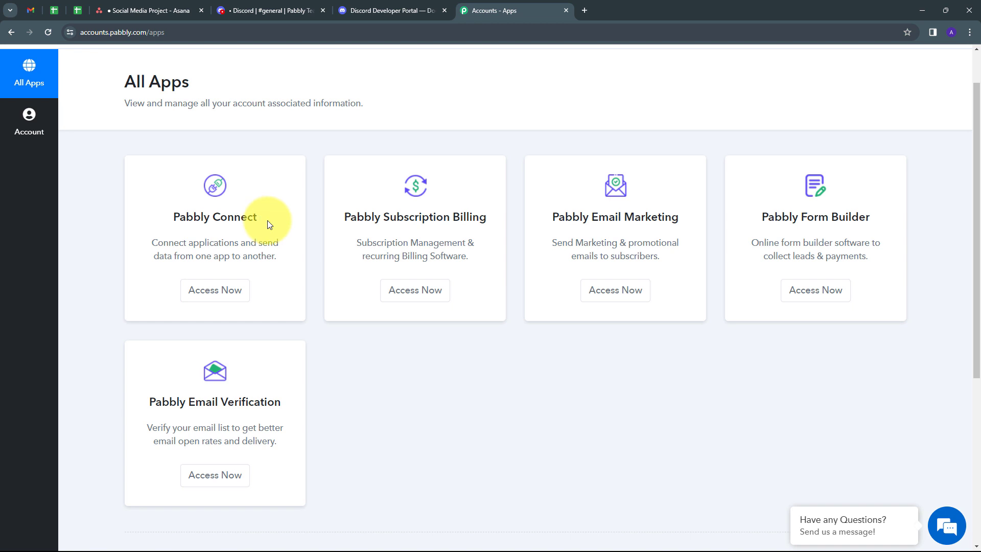
left_click(208, 295)
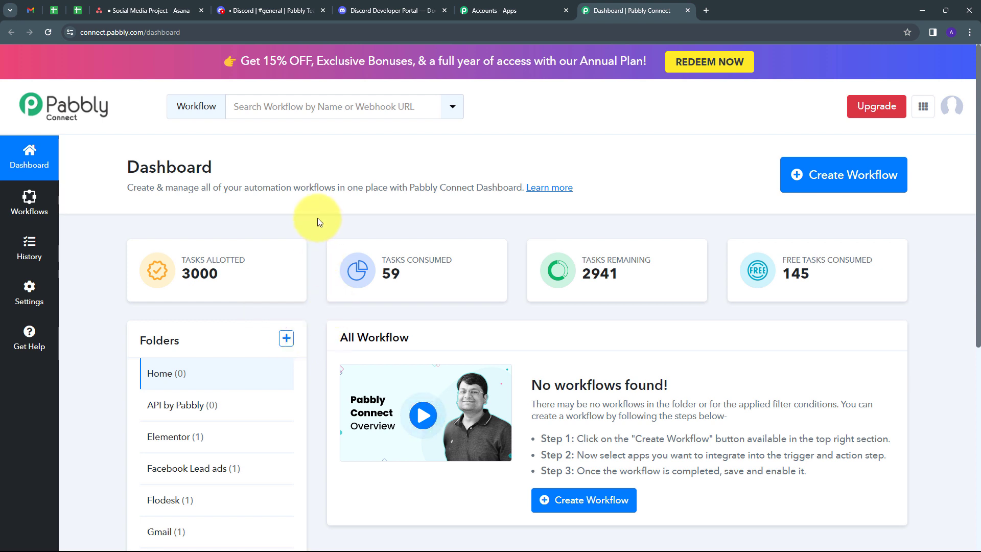
Create a workflow named "Send Asana Task Using API by Pabbly" in the API by Pabbly folder
left_click(846, 180)
left_click(361, 266)
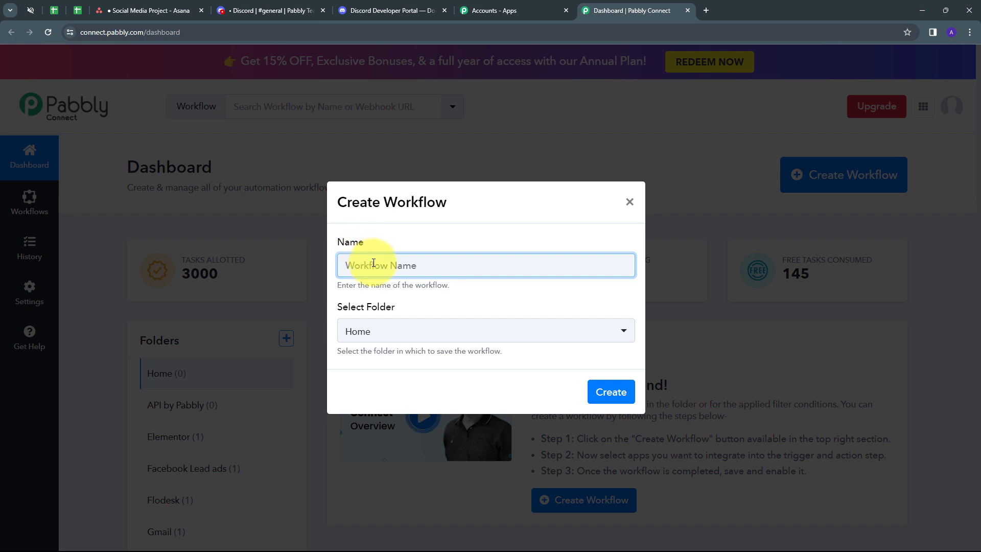
type("Send Asana Task Using API by Pabbly")
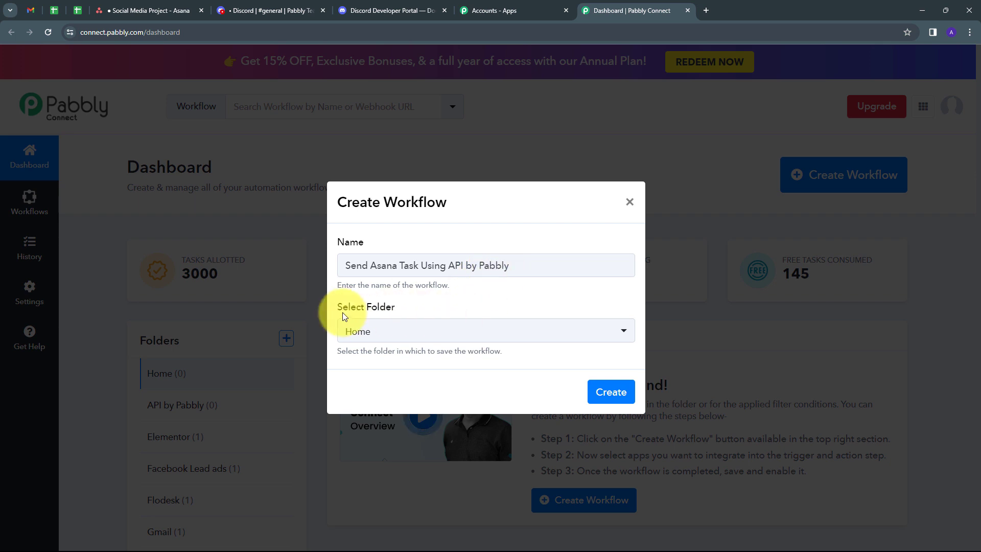
left_click(576, 332)
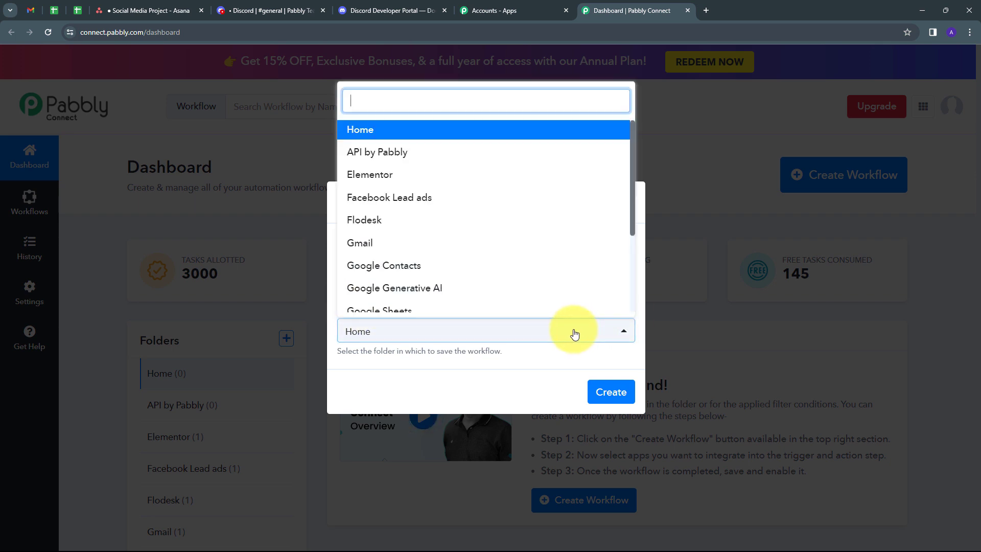
left_click(388, 154)
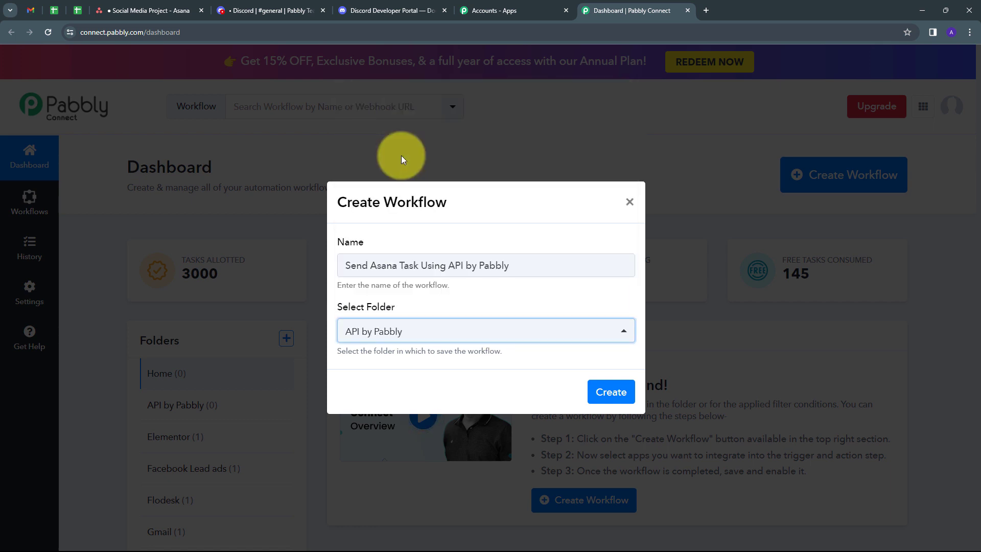
left_click(592, 394)
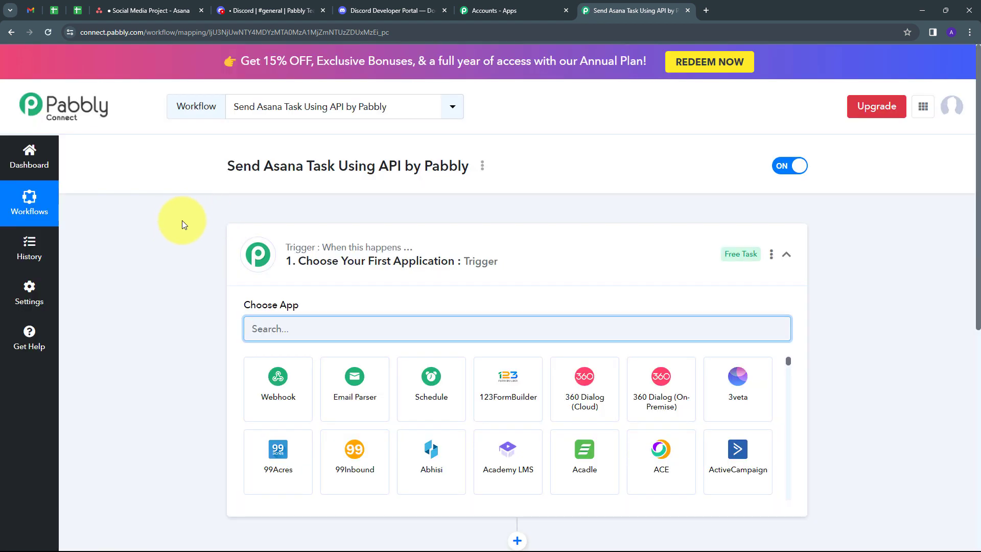
Set the workflow's trigger application to Asana with the trigger event New Task in Project
scroll(182, 220, "down", 2)
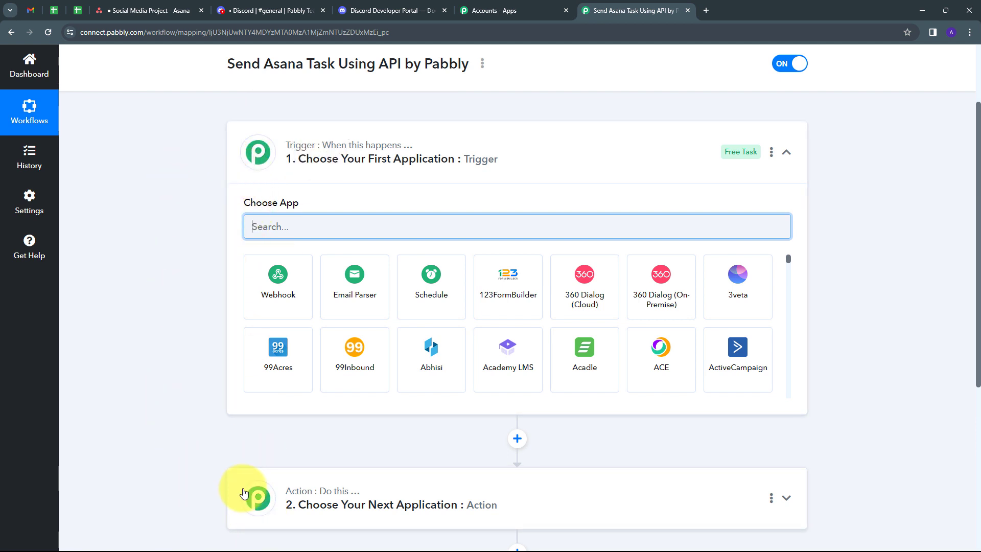
mouse_move(316, 147)
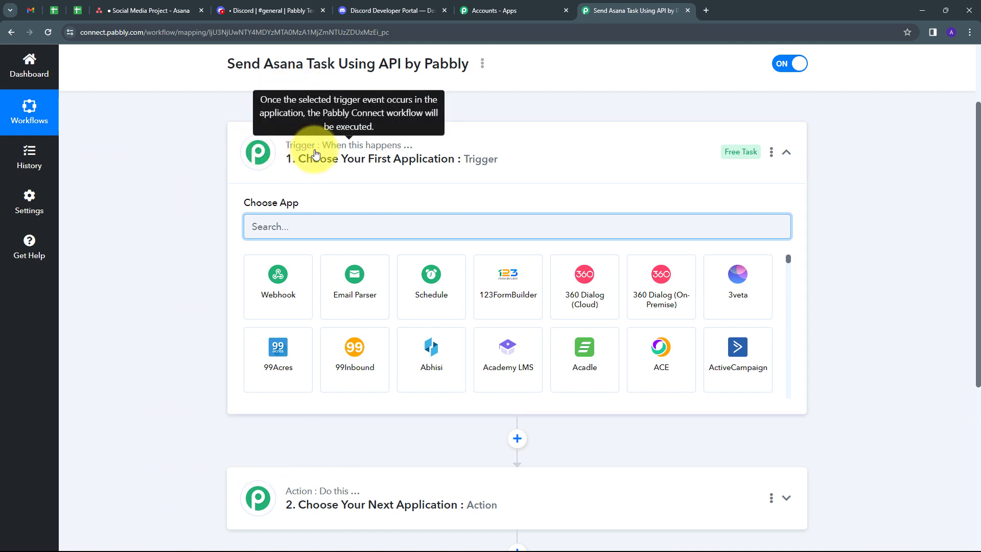
type("Asana")
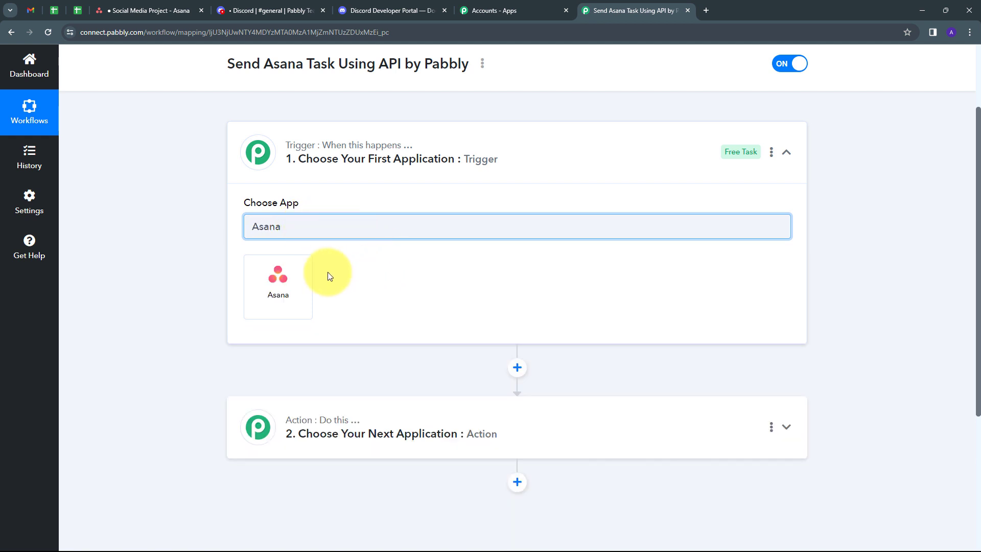
left_click(278, 276)
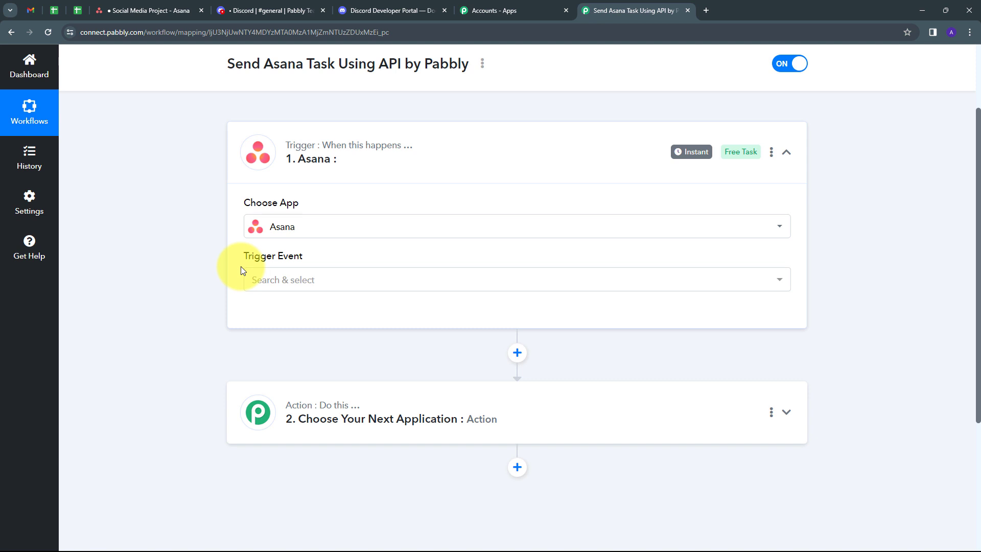
left_click(460, 280)
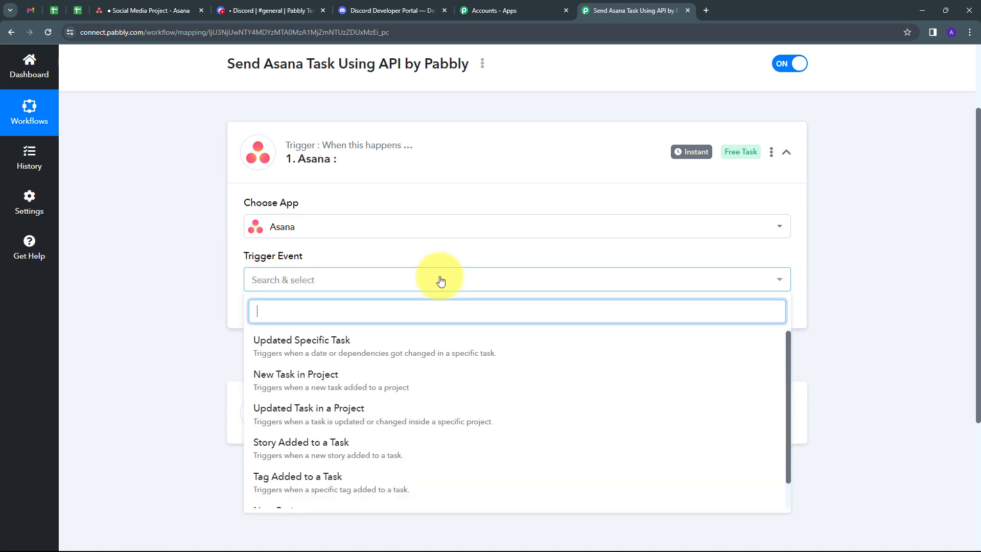
left_click(324, 384)
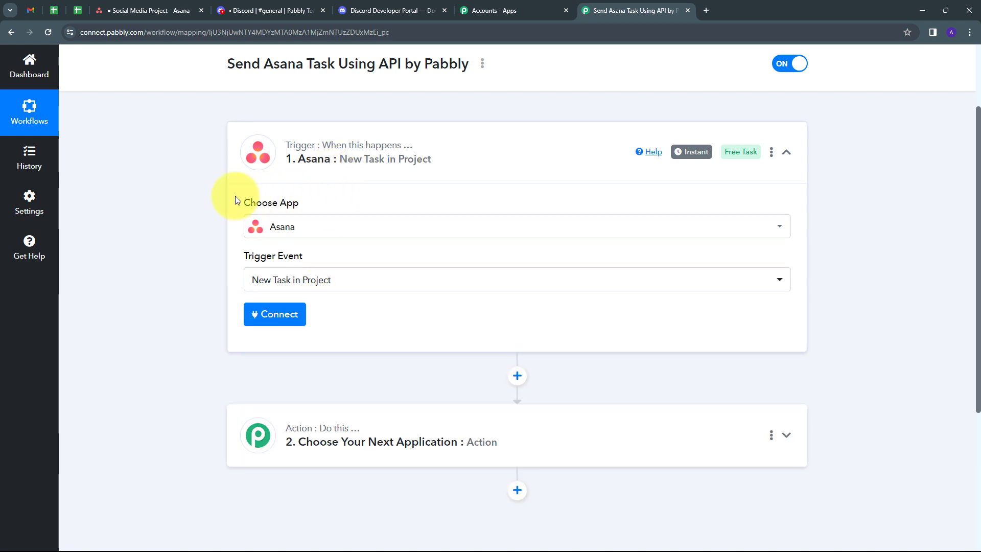
Connect the trigger to the Asana account through a new connection named Asana #2
left_click(265, 320)
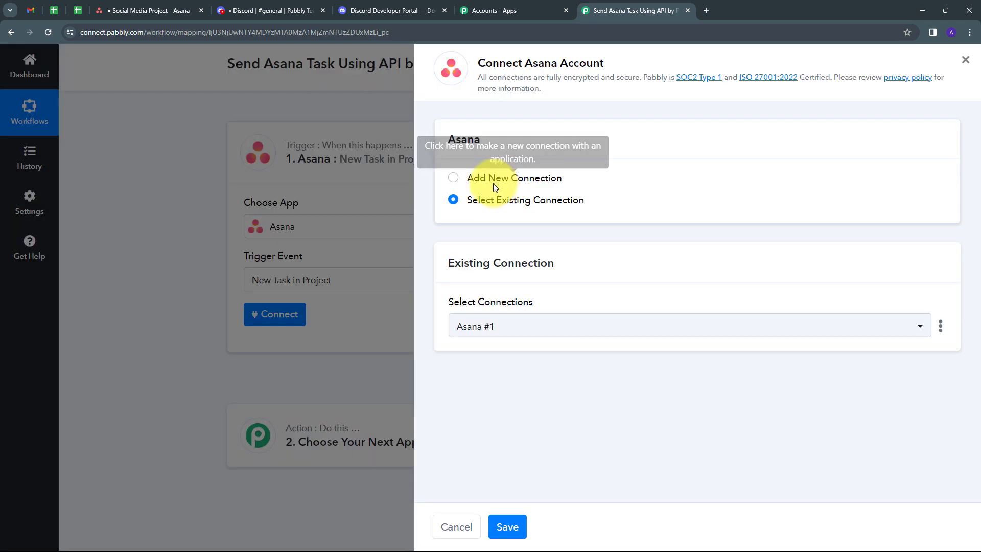
left_click(494, 181)
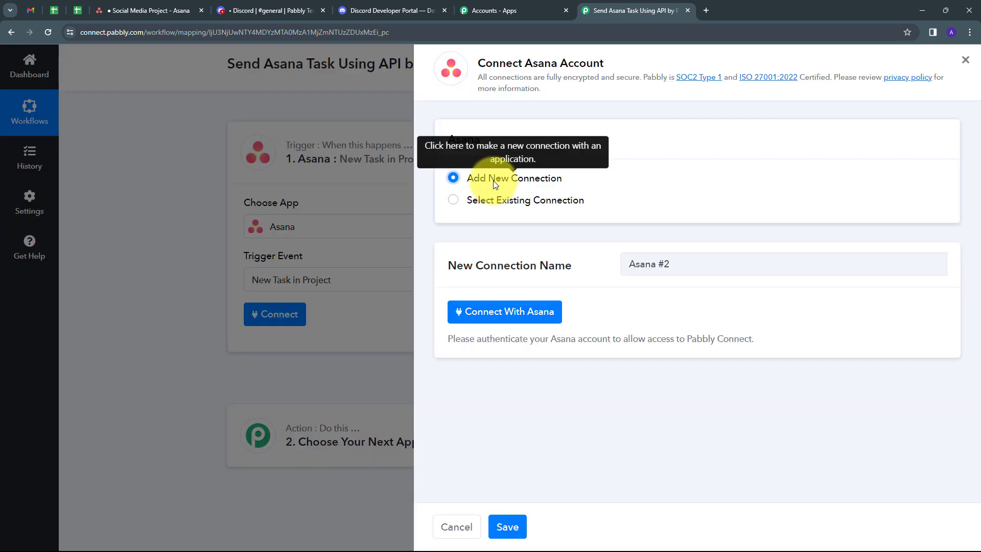
left_click(520, 316)
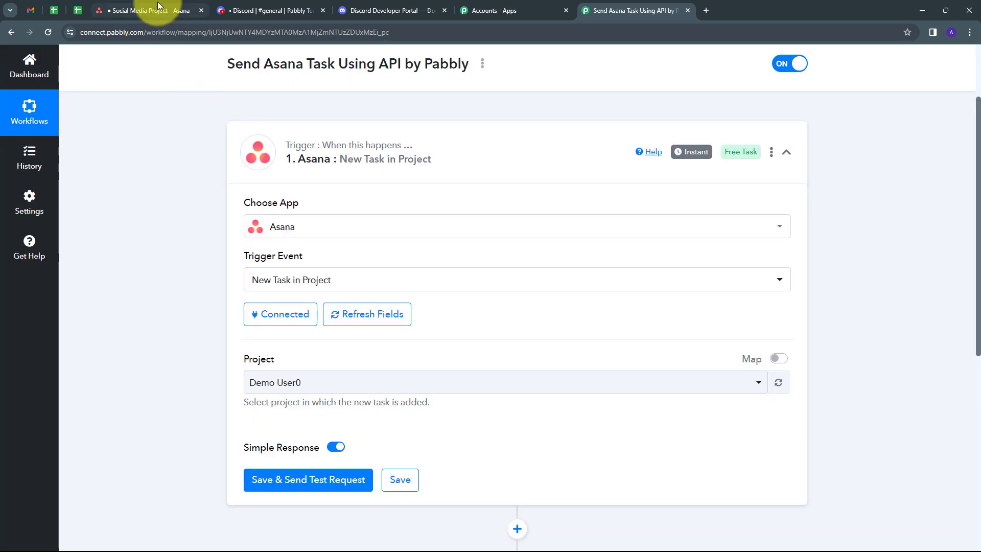
Set the trigger's project to Social Media Project, matching the Asana board, and save it with a test request
left_click(151, 11)
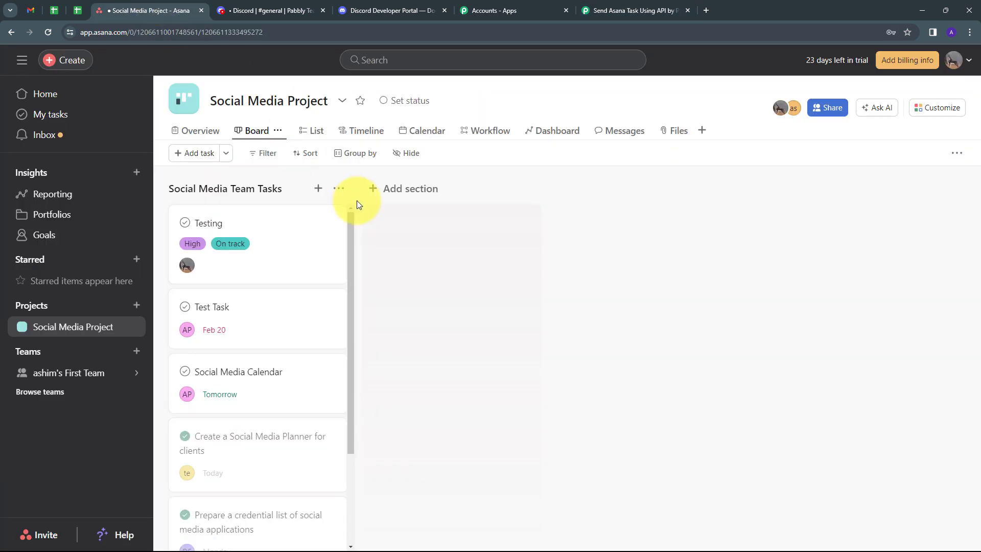
left_click(606, 7)
scroll(408, 267, "down", 1)
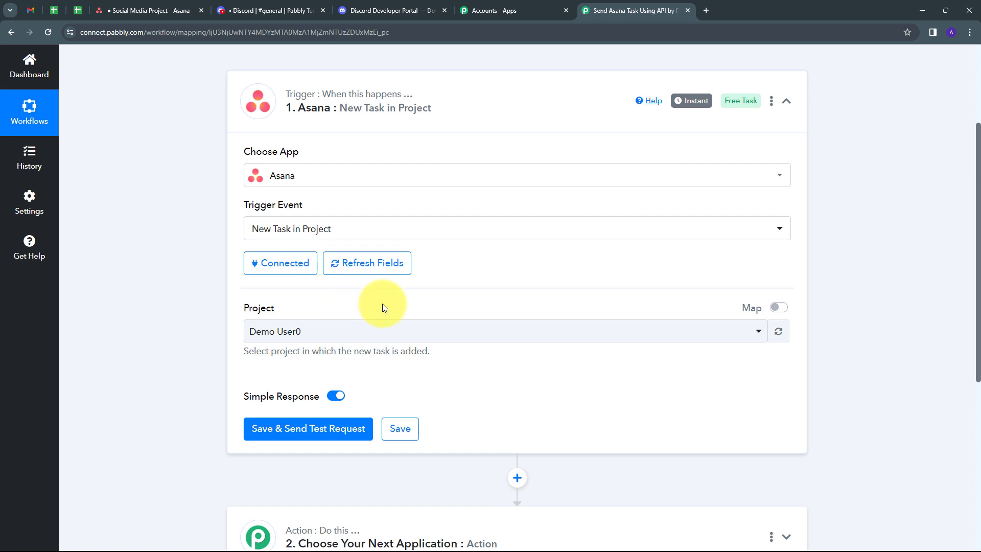
left_click(147, 10)
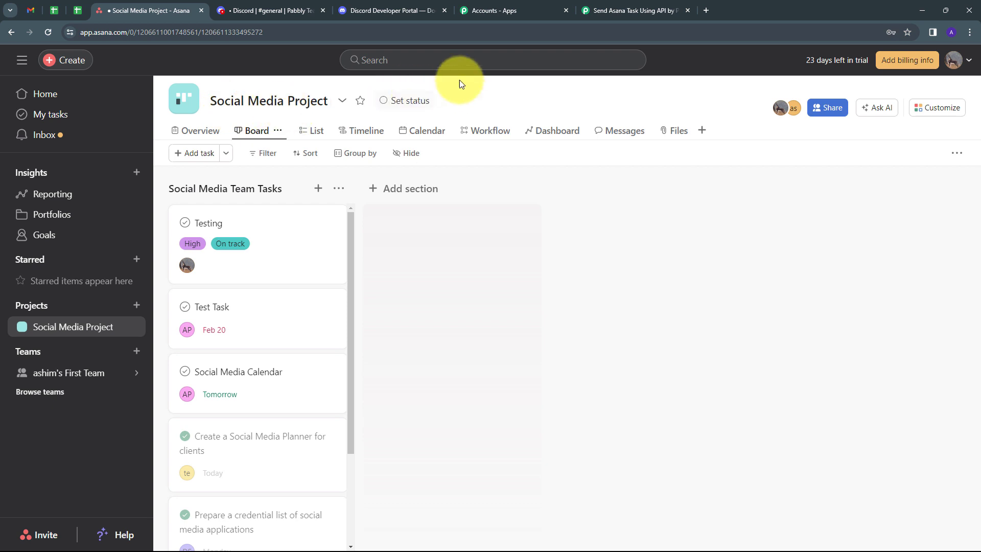
left_click(618, 10)
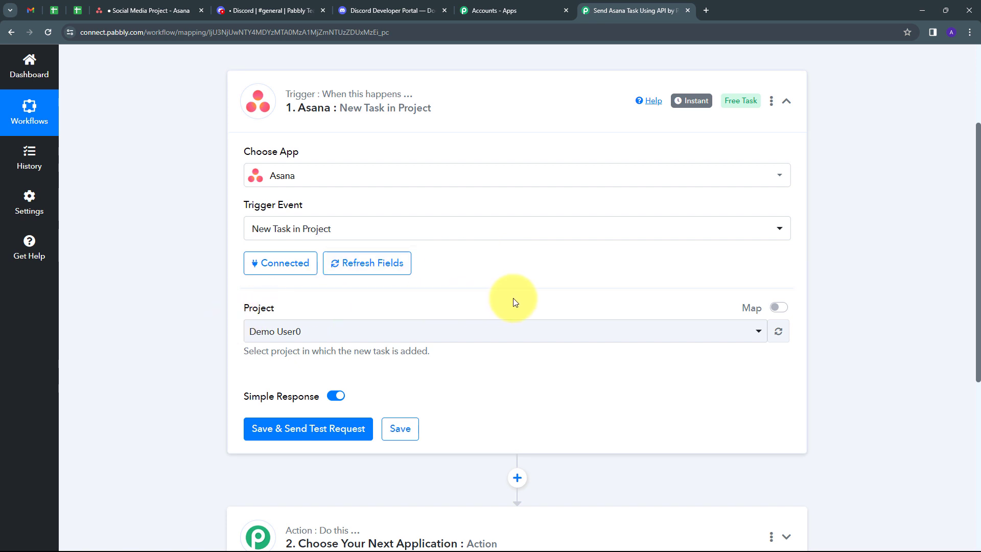
left_click(500, 332)
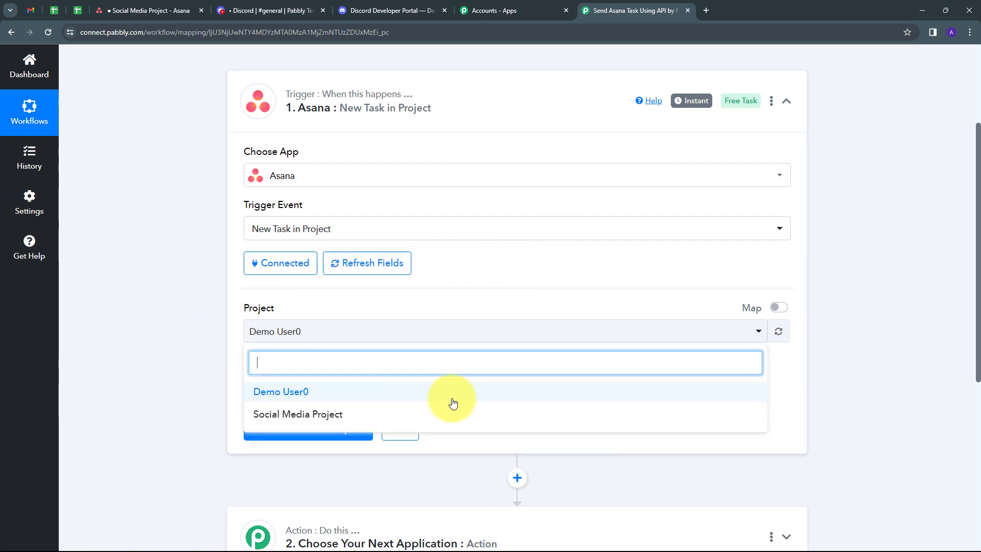
left_click(317, 417)
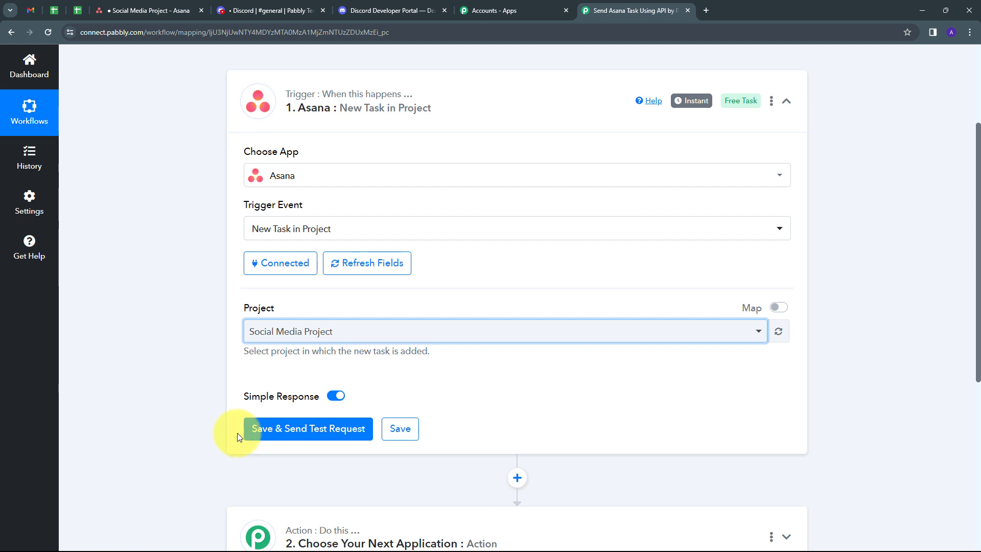
left_click(308, 435)
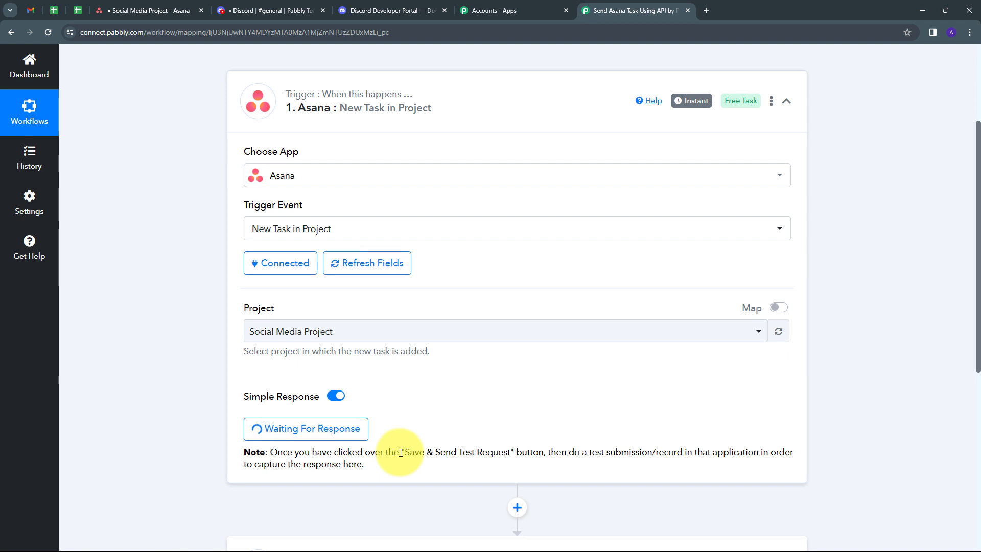
In Asana, start a new task named "Meeting" with the description "We are having a team meeting today"
key("ctrl+4")
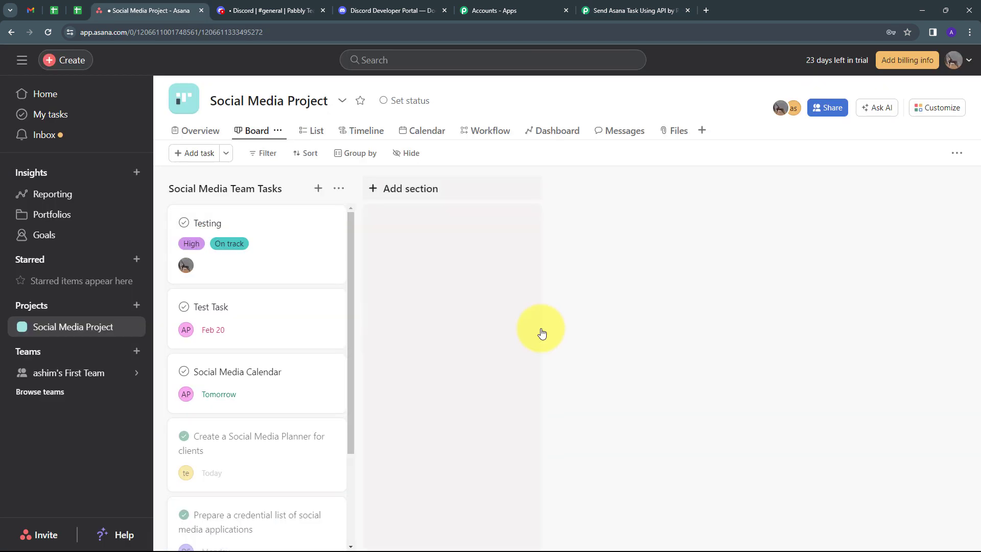
left_click(58, 61)
left_click(132, 65)
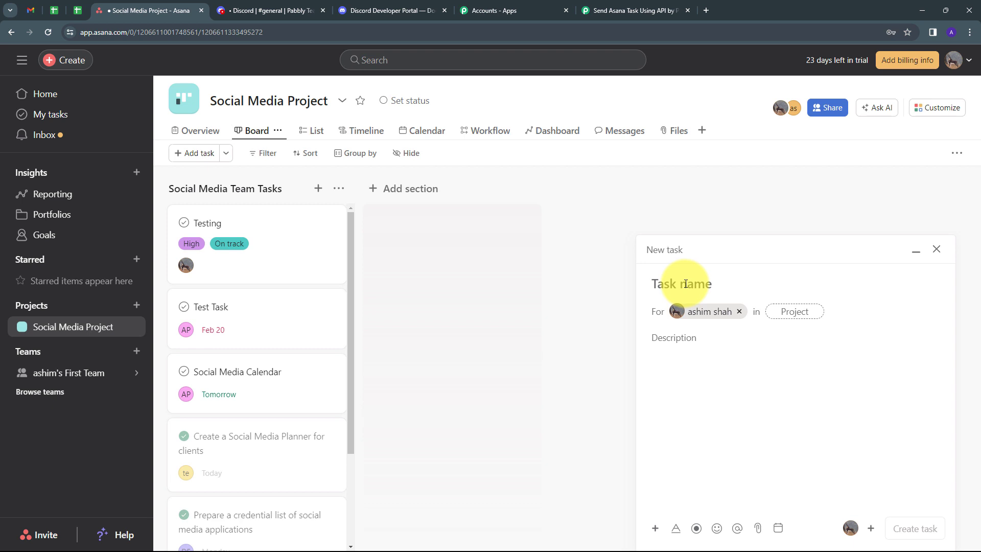
type("Meeting")
left_click(689, 363)
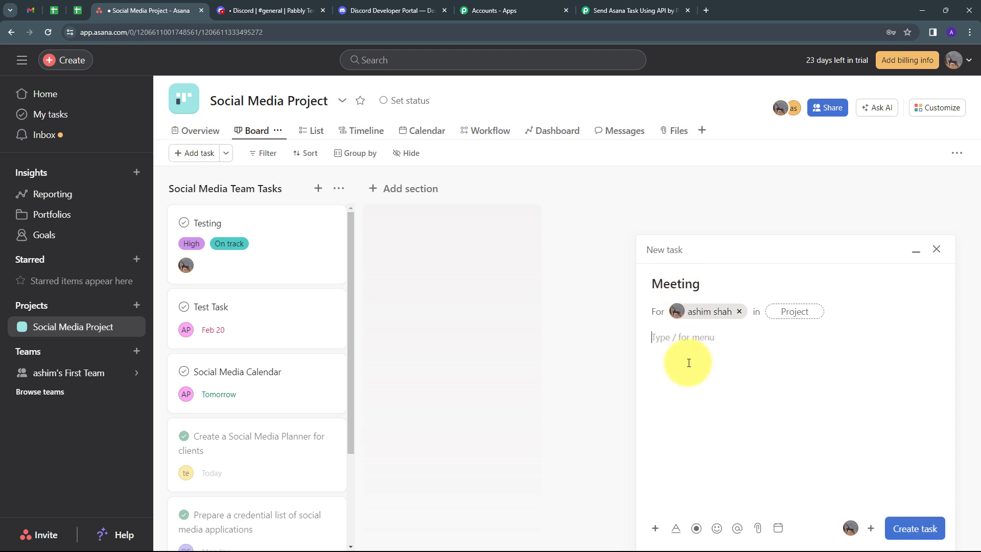
type("We are having a team meeting today")
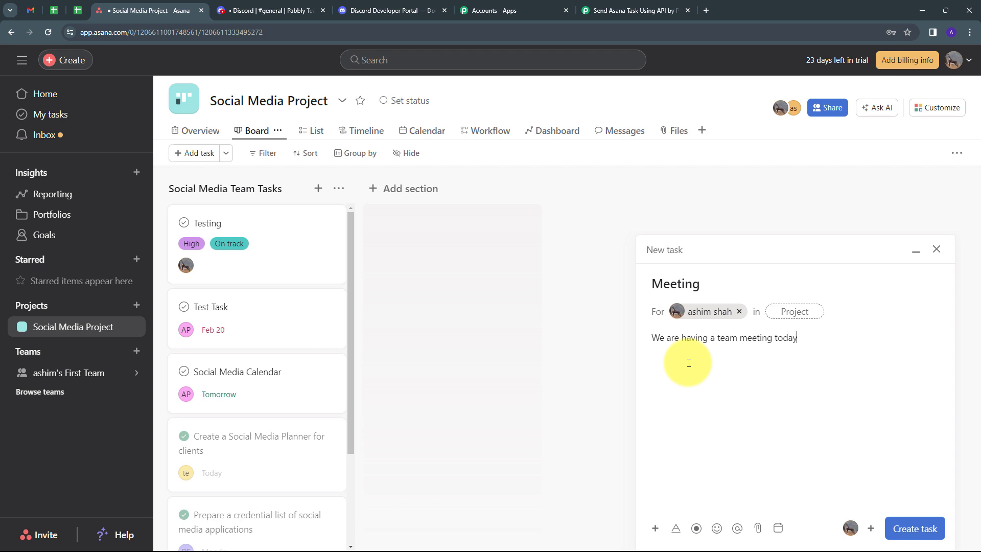
Assign the Meeting task to Social Media Project with priority High and status On track
left_click(801, 316)
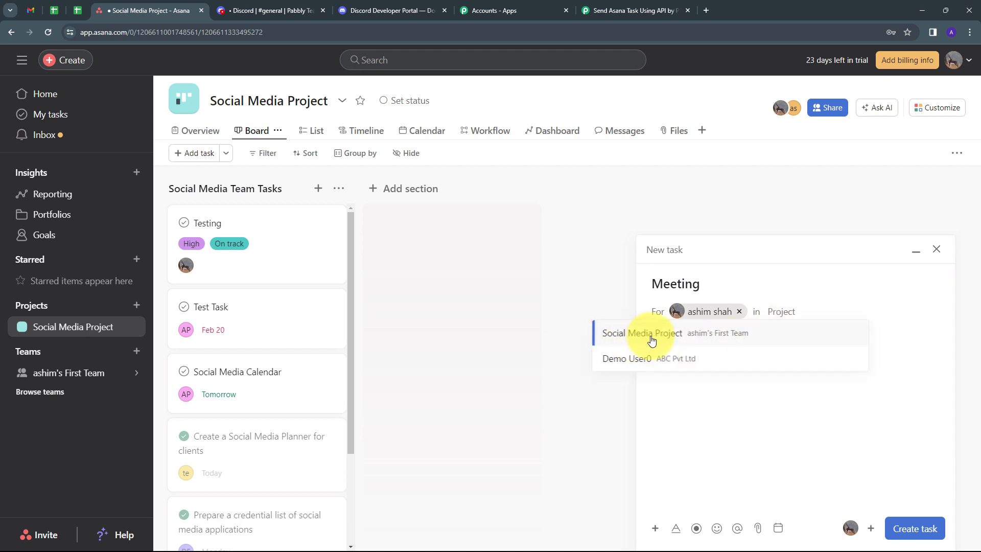
left_click(676, 338)
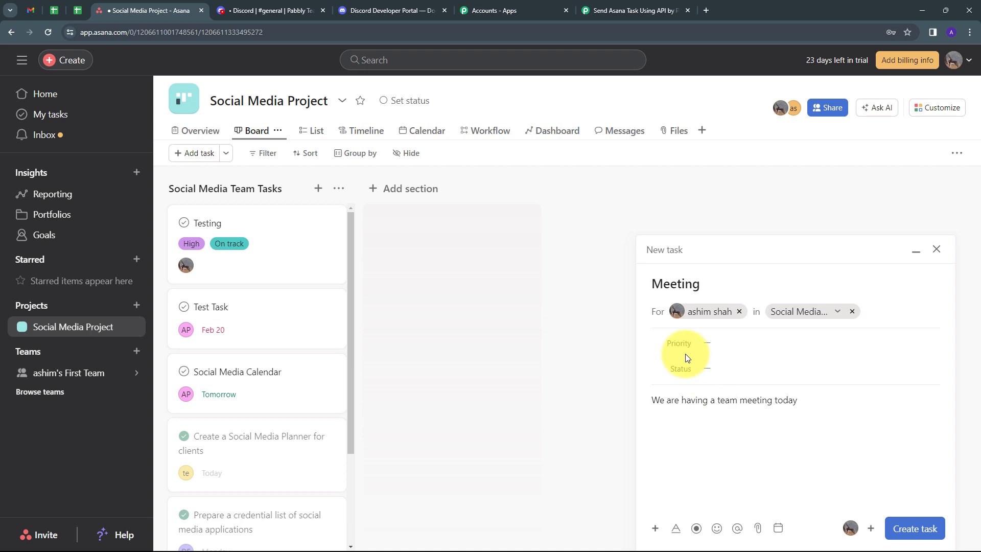
left_click(750, 343)
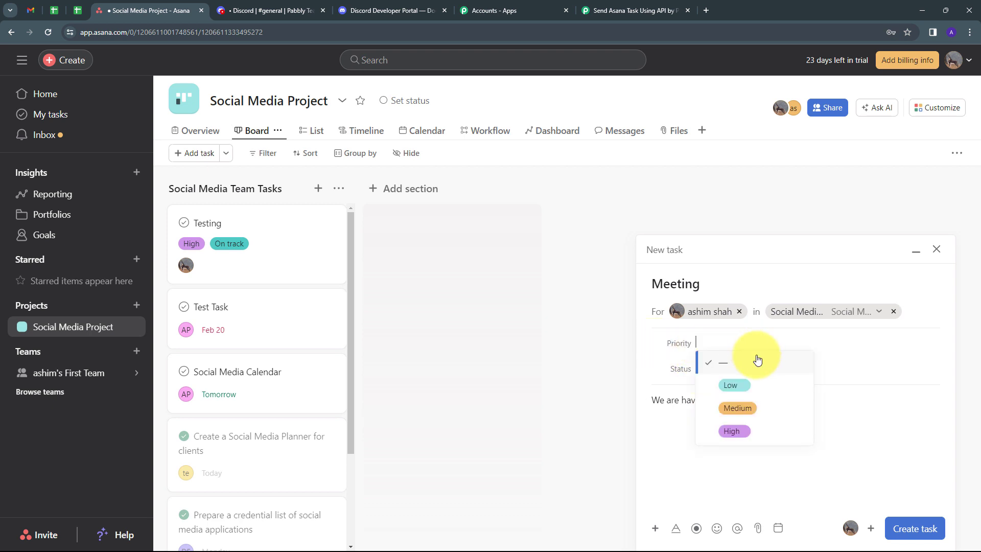
left_click(734, 431)
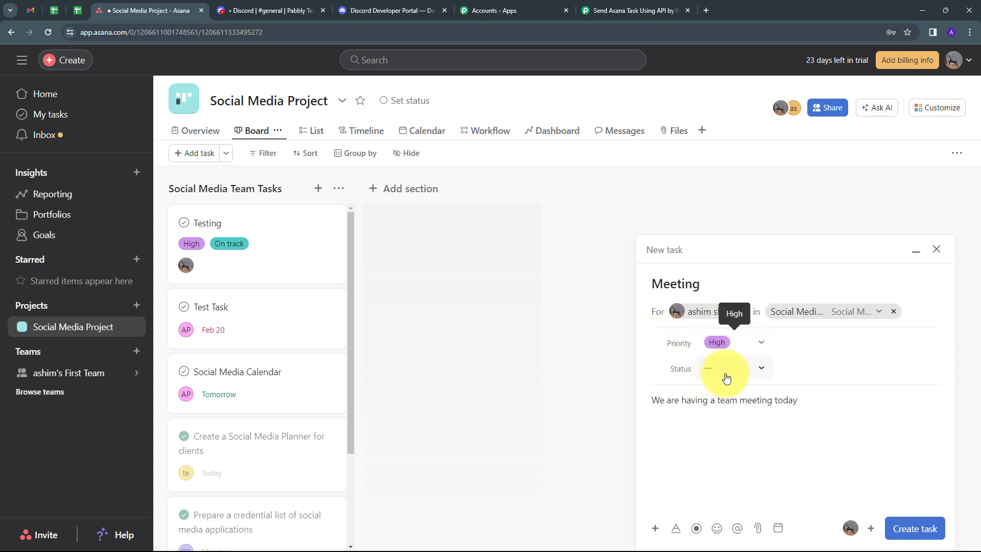
left_click(726, 377)
left_click(738, 410)
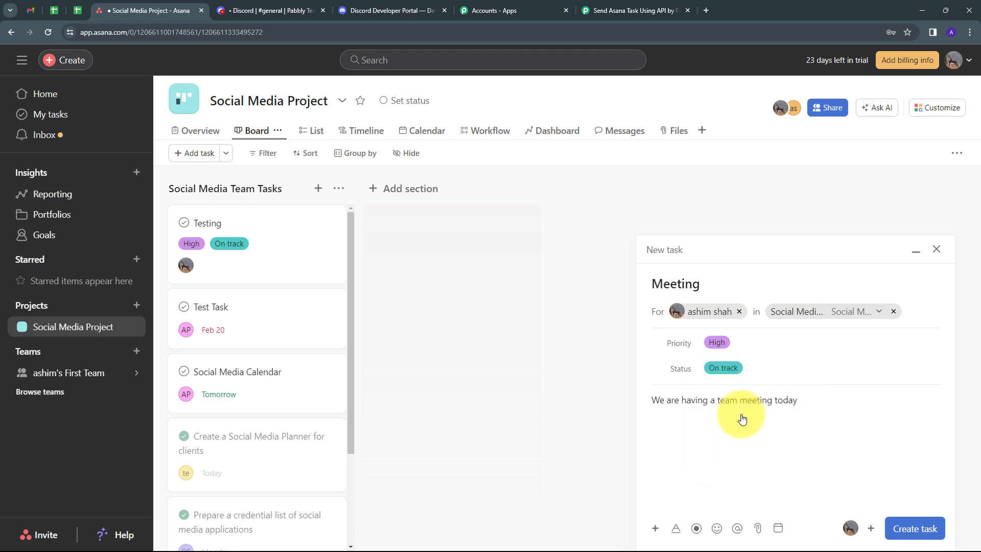
Set the Meeting task's due date to 02/23/24 and create the task
left_click(778, 530)
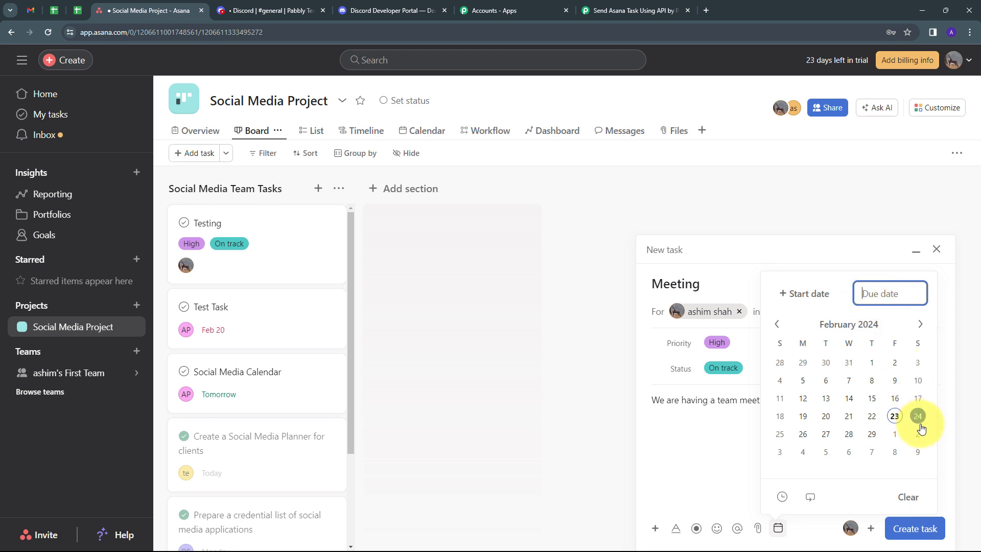
left_click(894, 416)
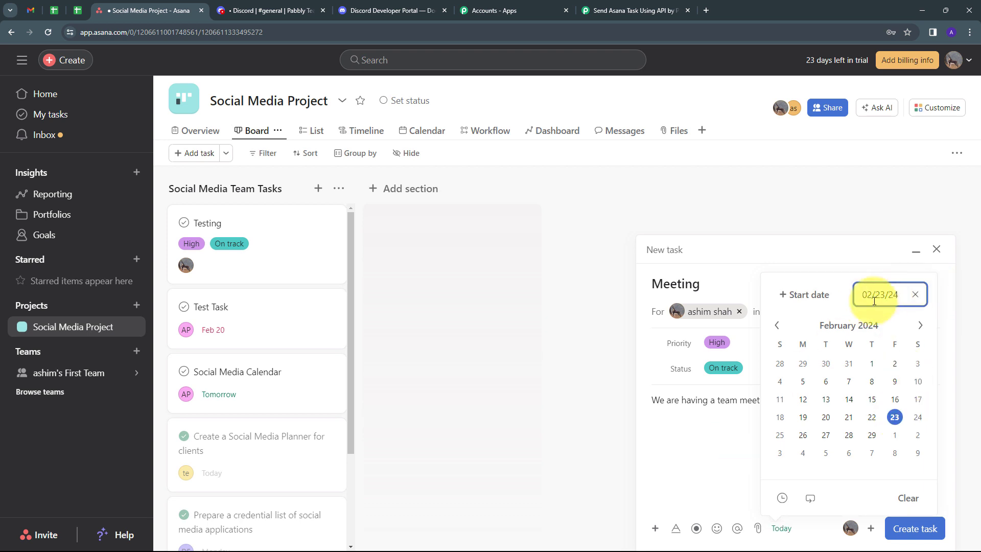
left_click(735, 452)
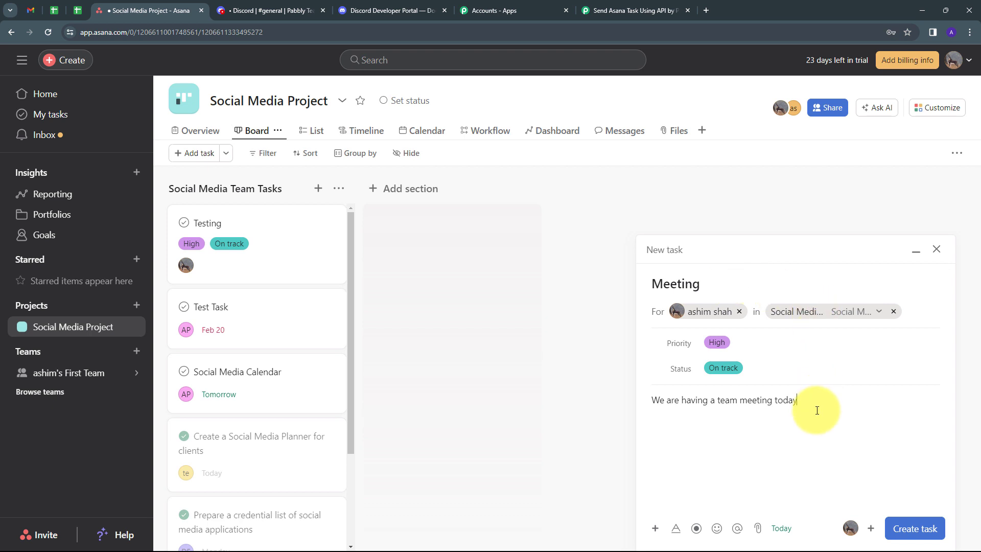
left_click(912, 527)
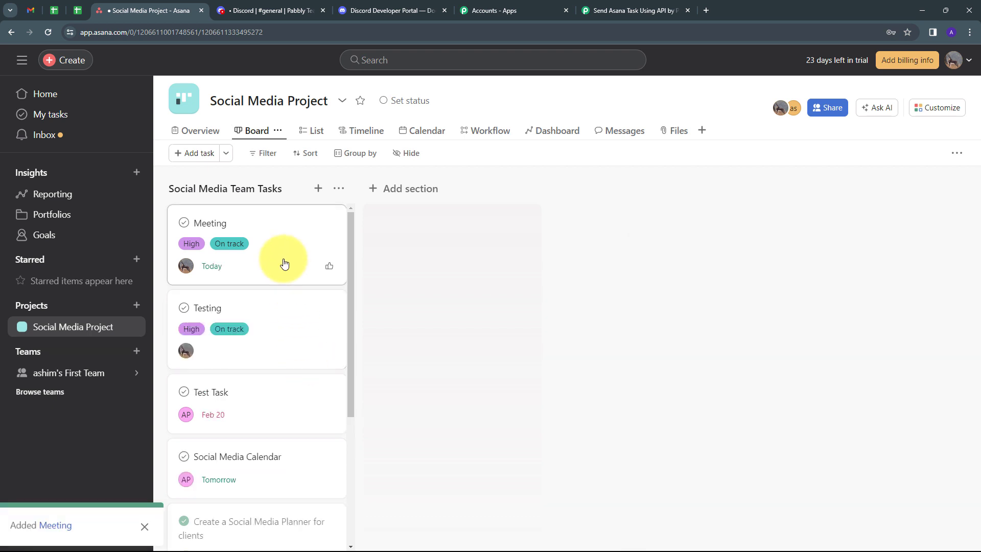
Open the new Meeting task on the board and review its assignee, due date, project, priority, status and description
left_click(291, 232)
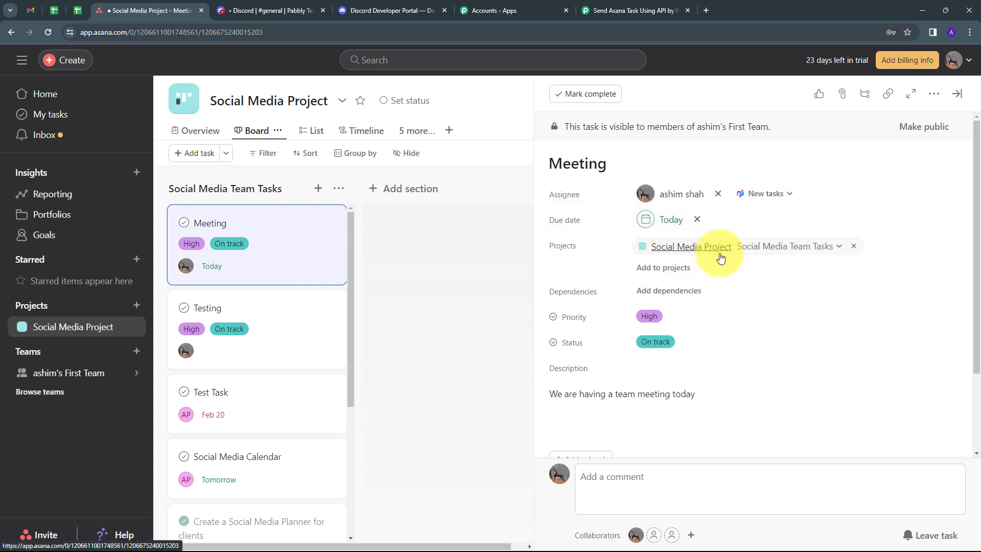
mouse_move(567, 320)
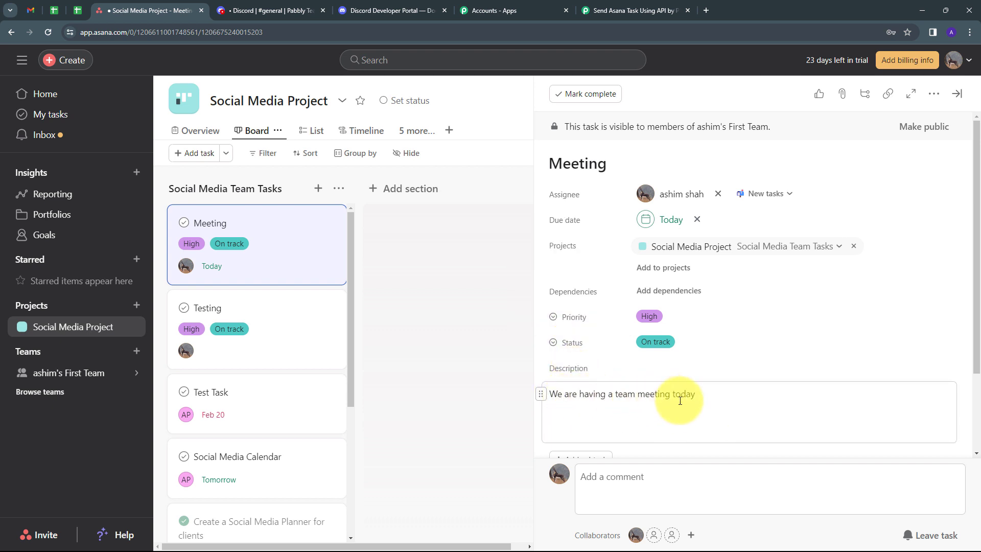
scroll(665, 368, "down", 1)
scroll(646, 340, "up", 1)
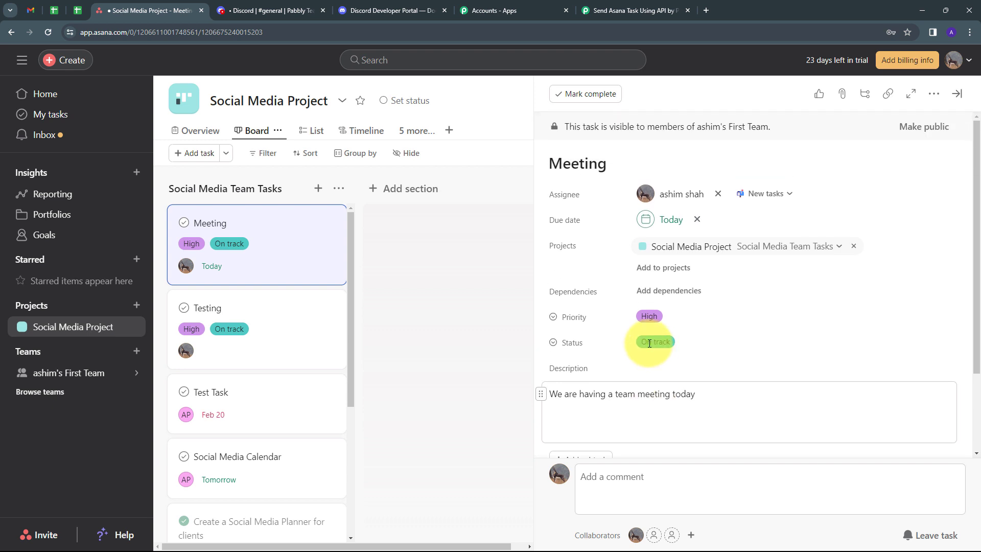
Switch to the Pabbly Connect workflow and examine the assignee section name and project name in the captured Asana response
left_click(646, 11)
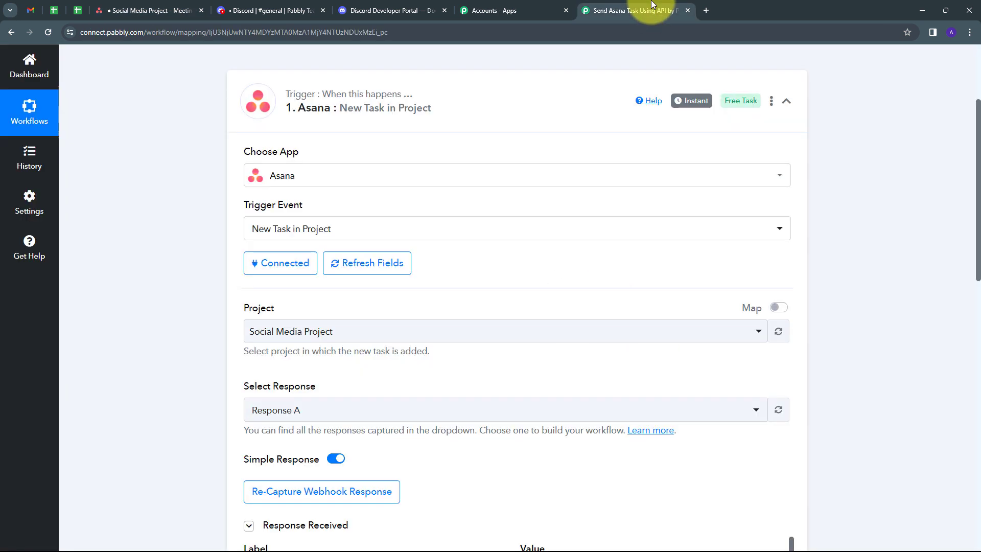
scroll(628, 307, "down", 3)
scroll(855, 265, "down", 5)
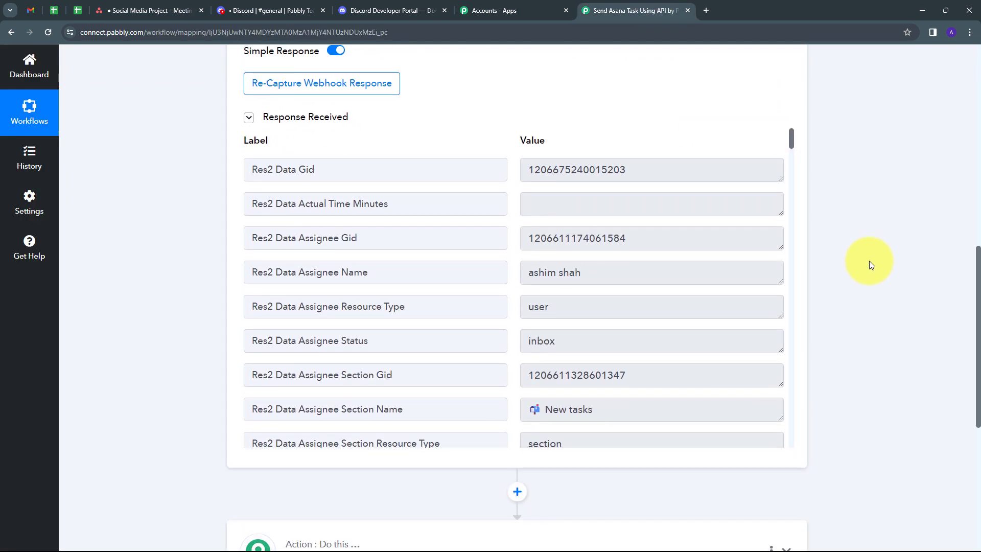
scroll(589, 256, "down", 3)
left_click(619, 262)
double_click(619, 263)
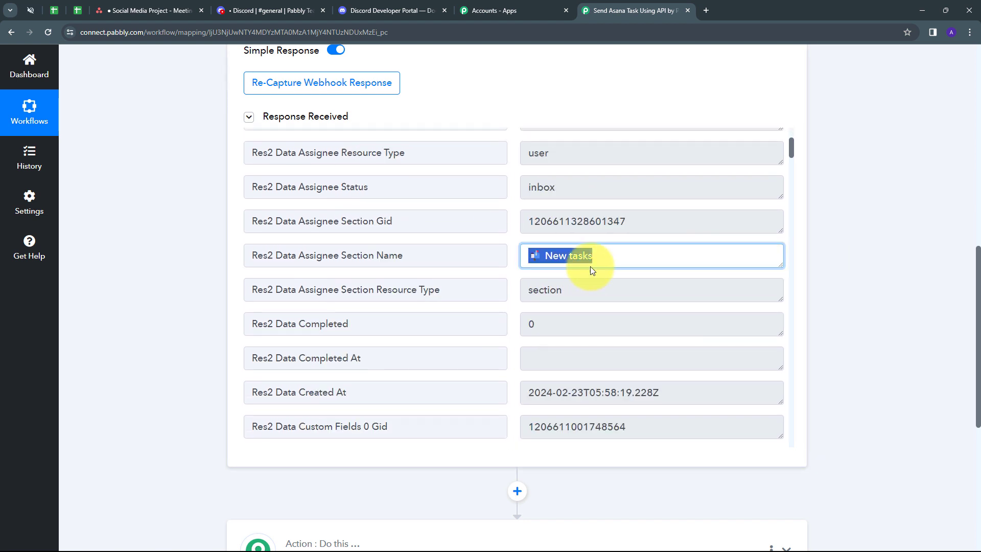
left_click(608, 260)
left_click_drag(515, 255, 587, 254)
scroll(593, 219, "down", 3)
scroll(593, 219, "up", 3)
scroll(591, 258, "down", 15)
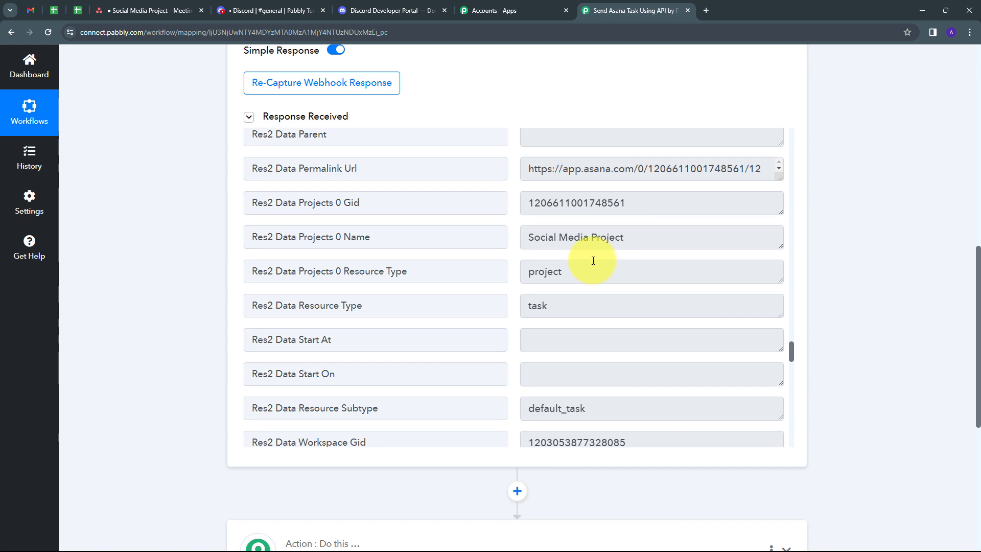
scroll(591, 258, "up", 1)
left_click_drag(648, 286, 508, 302)
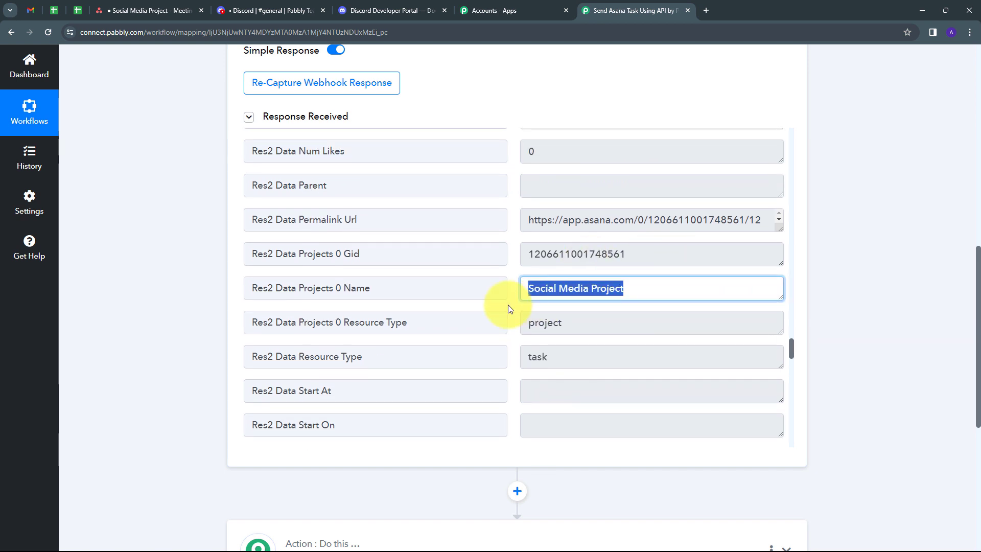
Check the task name, notes and due date in the captured Asana response against the created task
scroll(602, 302, "up", 5)
left_click(597, 316)
left_click_drag(588, 313, 406, 336)
left_click_drag(733, 344, 524, 352)
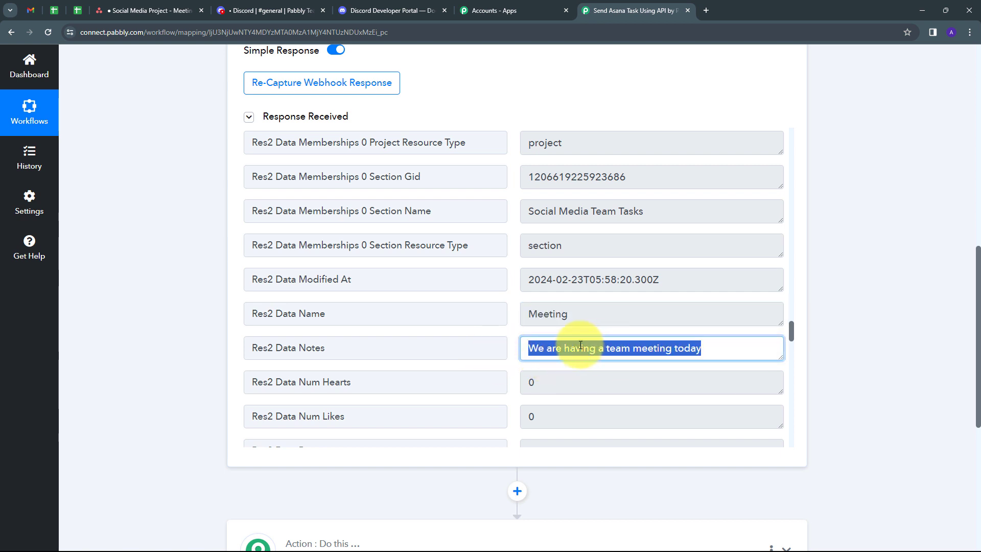
scroll(613, 327, "up", 8)
left_click_drag(613, 283, 544, 284)
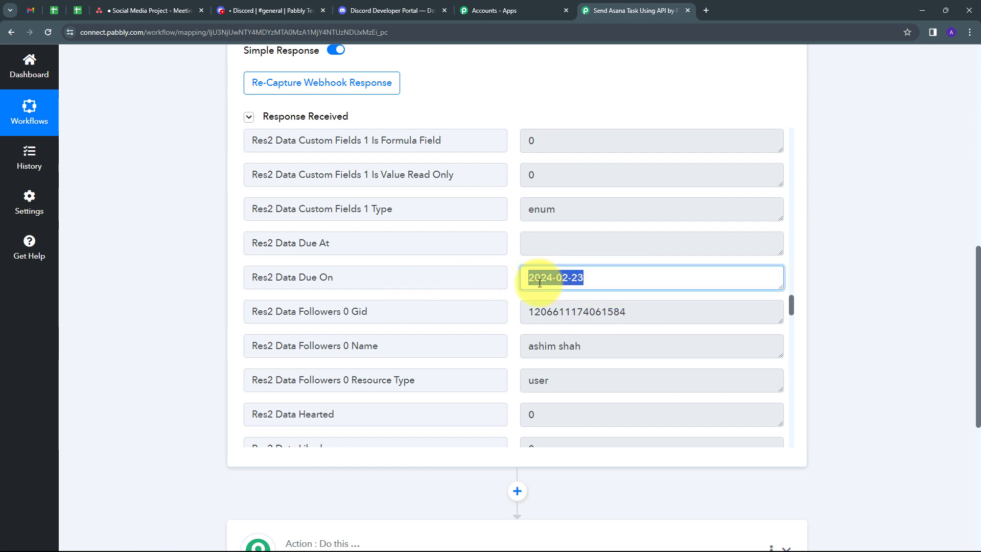
left_click(510, 280)
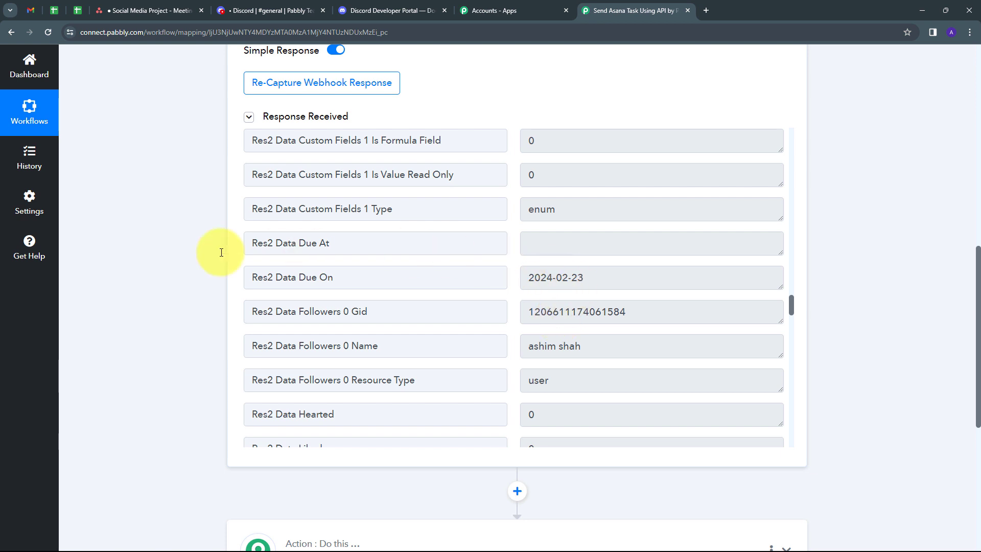
Set the workflow's action application to API by Pabbly with the action event Execute API Request, and connect it
scroll(366, 217, "down", 3)
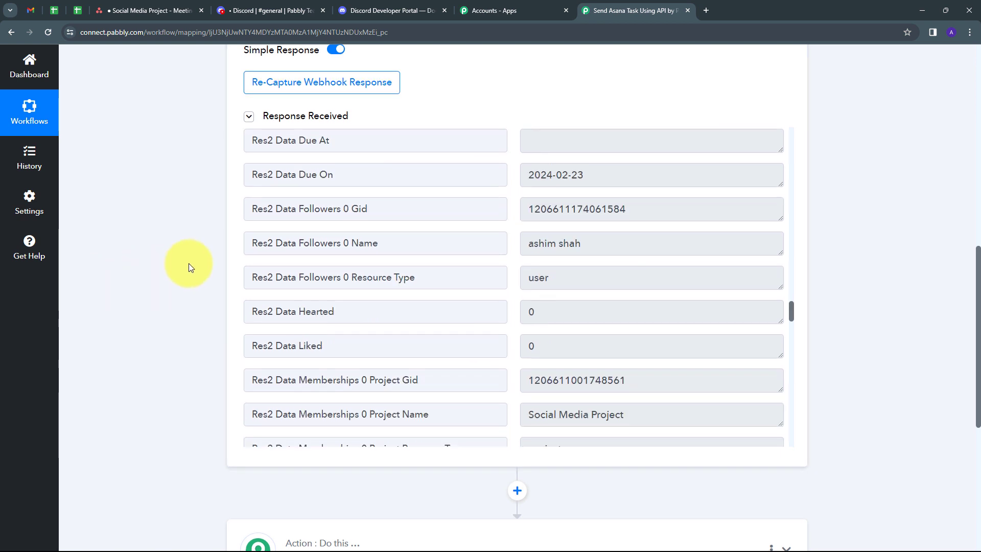
scroll(189, 262, "down", 4)
left_click(686, 354)
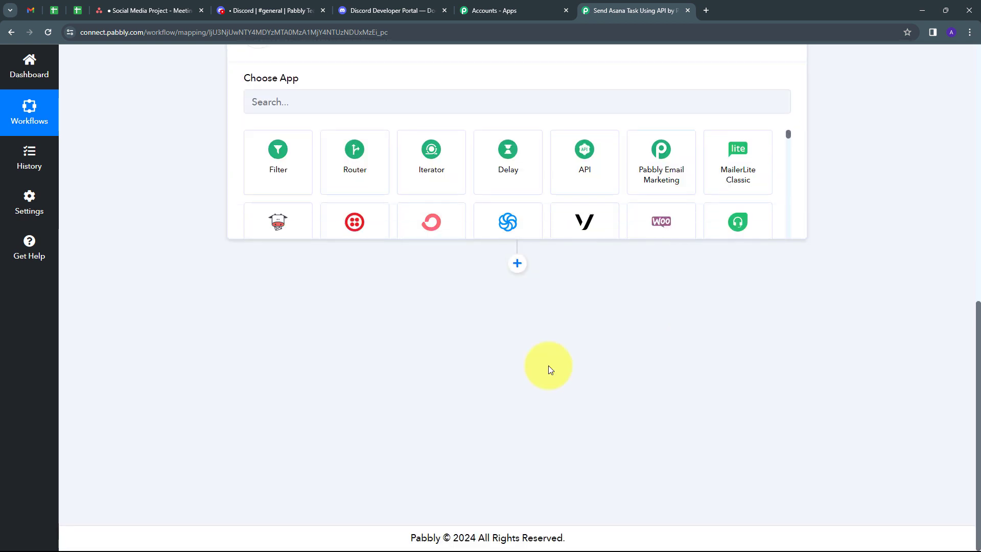
left_click(311, 264)
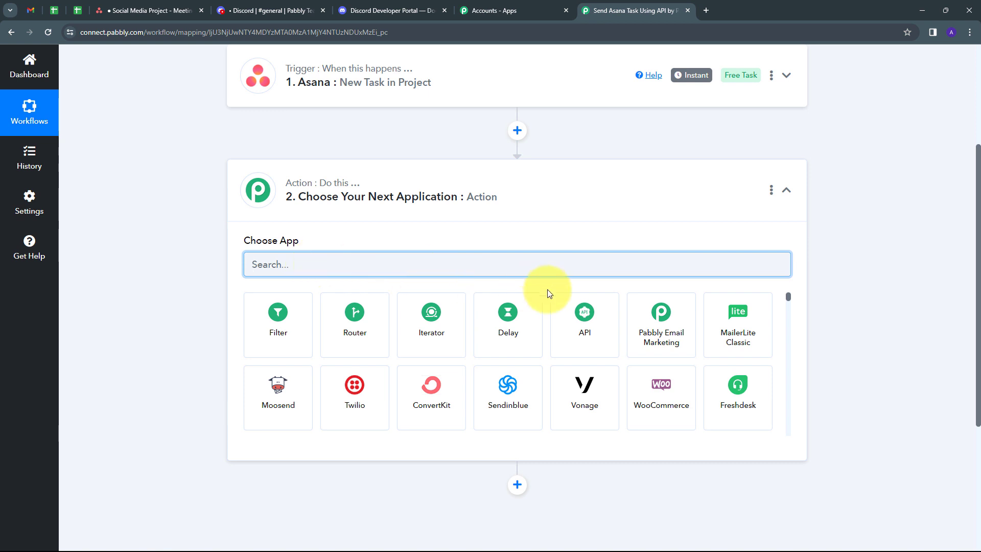
left_click(589, 321)
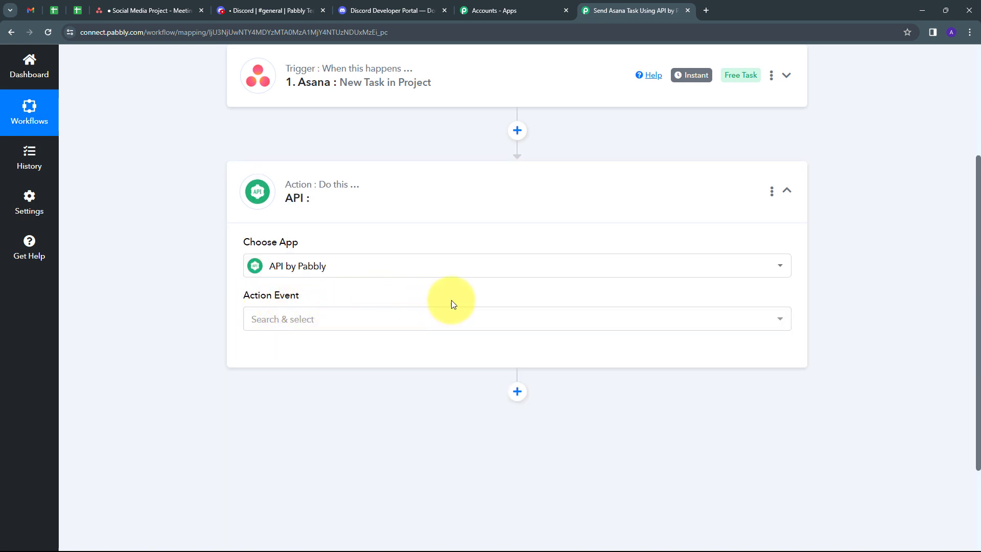
left_click(492, 322)
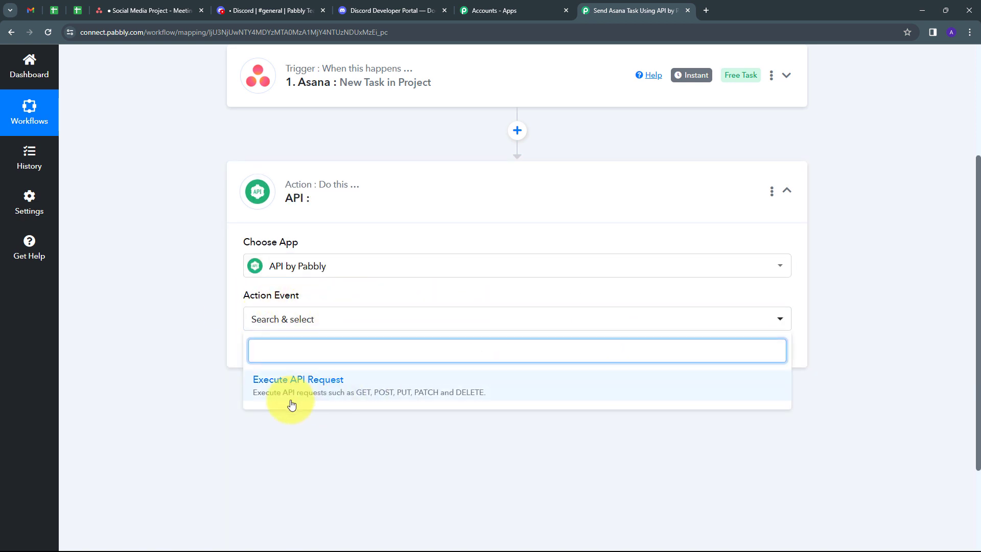
left_click(316, 388)
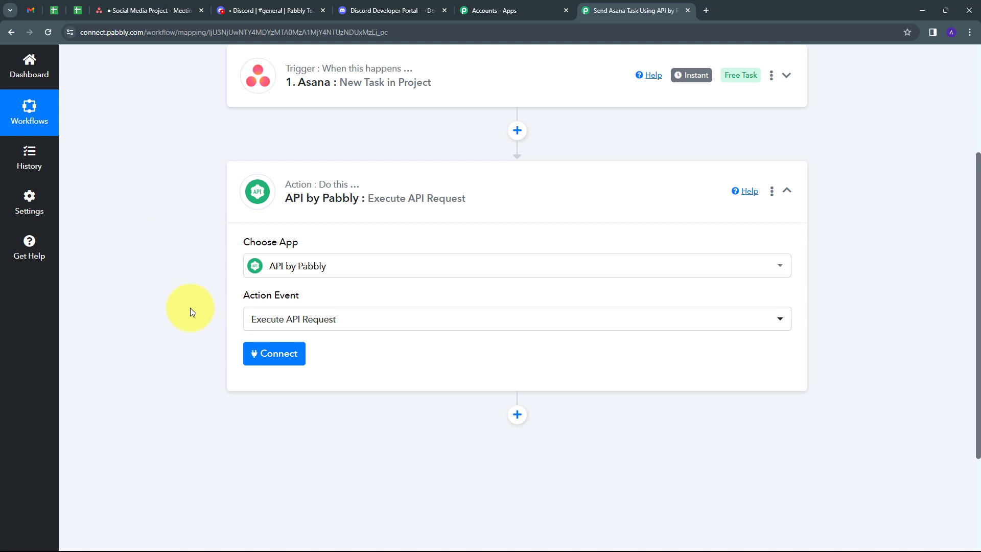
left_click(280, 358)
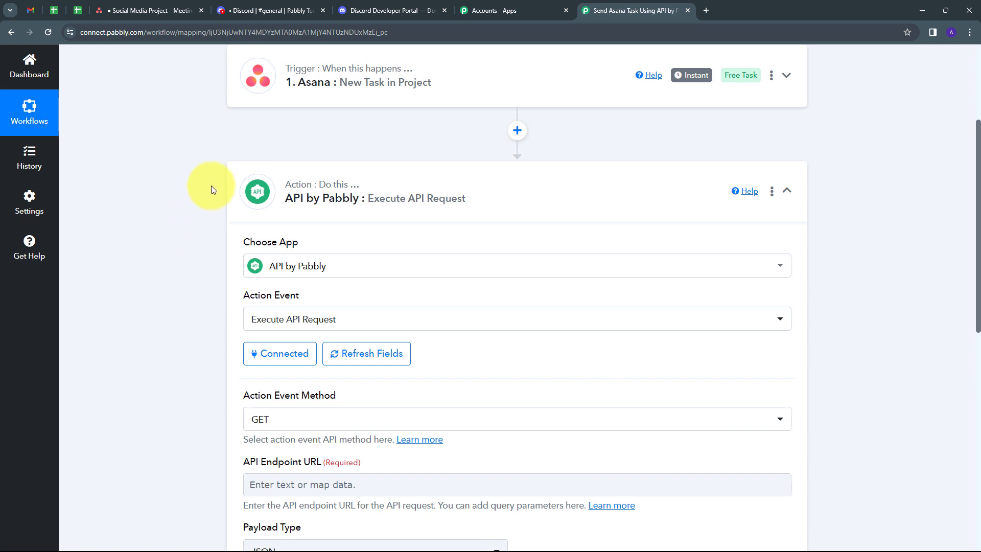
Switch to the Discord Developer Portal and examine the Execute Webhook request's method, endpoint and JSON/form parameters
left_click(378, 5)
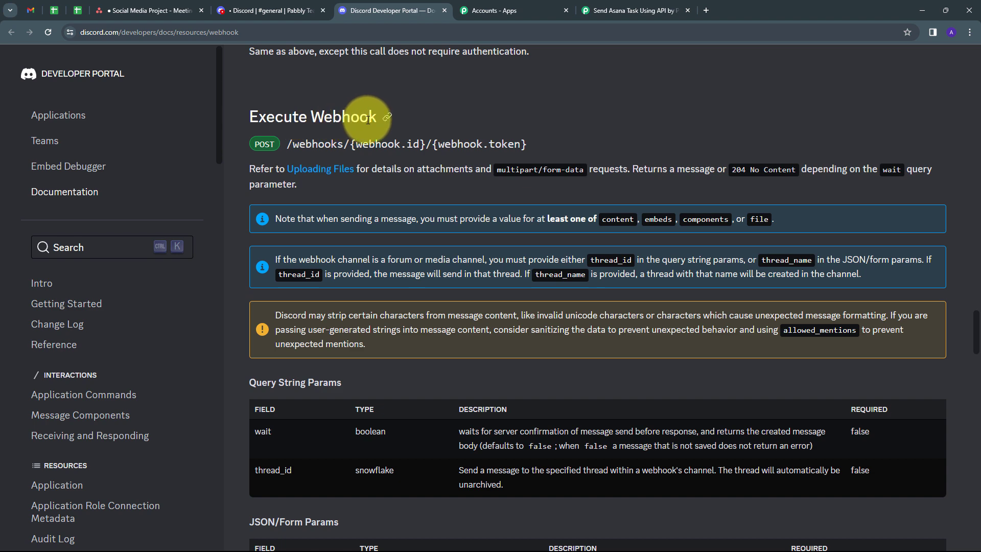
scroll(424, 317, "down", 7)
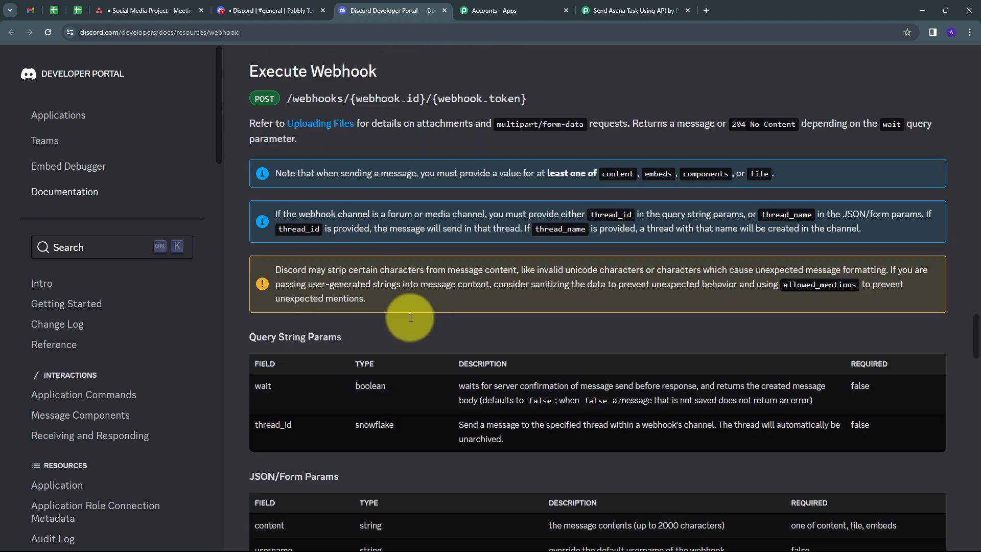
scroll(449, 327, "down", 1)
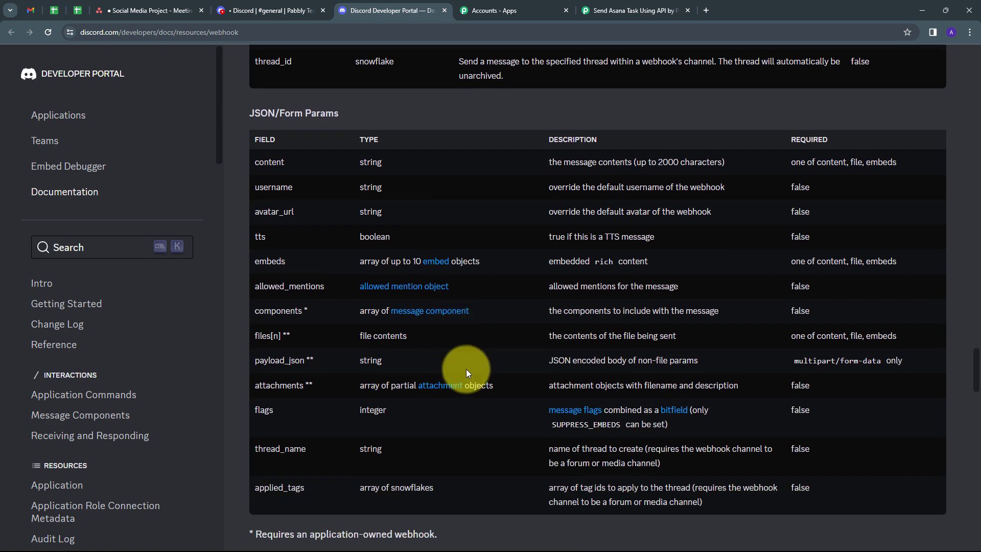
scroll(466, 369, "up", 2)
scroll(337, 388, "up", 7)
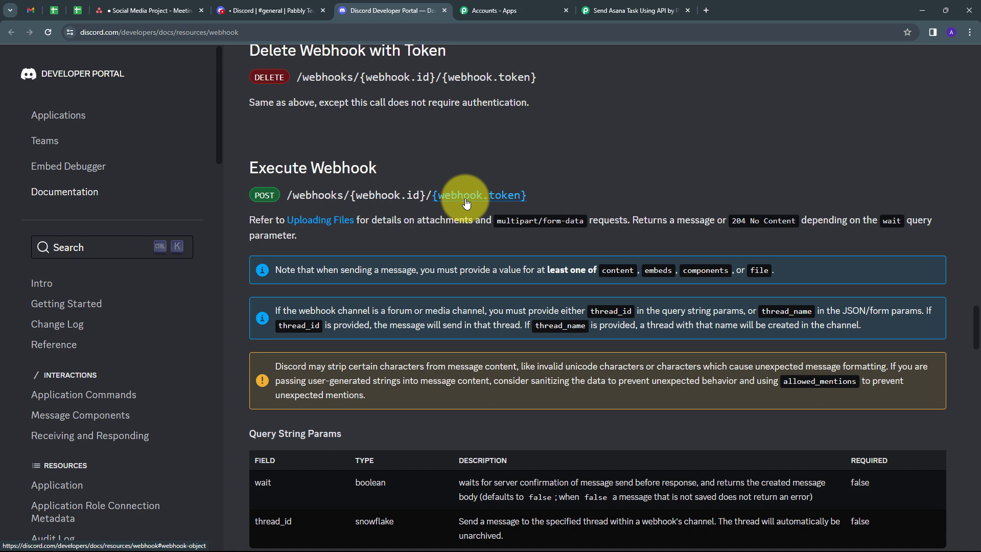
Switch from the Execute Webhook documentation to the Pabbly Connect workflow and set the API request's action event method to POST
scroll(437, 232, "down", 1)
scroll(437, 232, "up", 1)
scroll(436, 232, "down", 6)
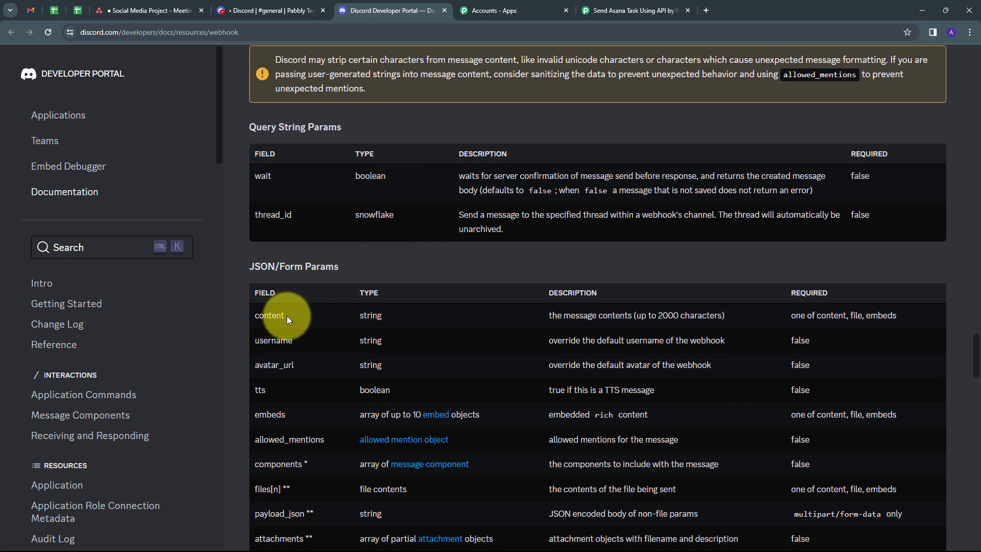
scroll(243, 321, "up", 2)
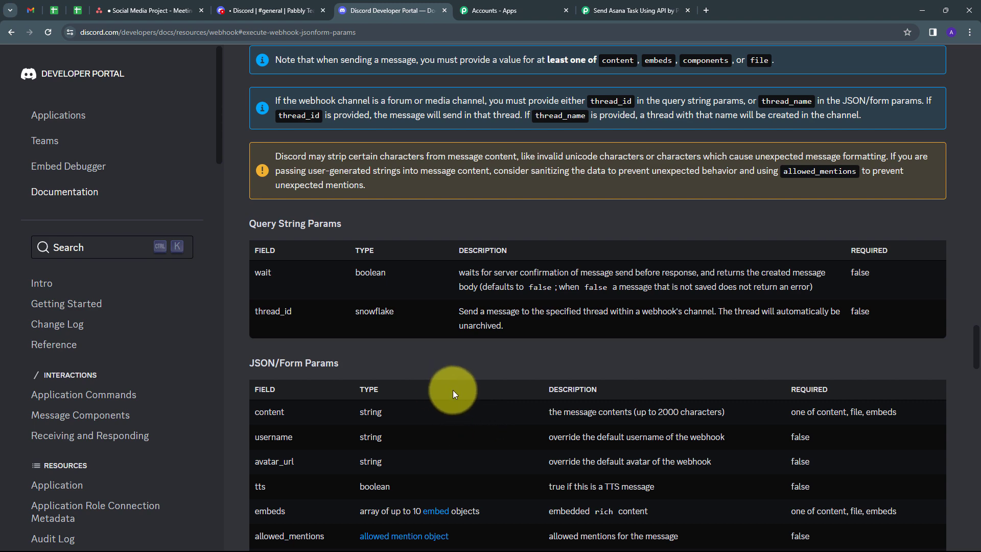
left_click(636, 10)
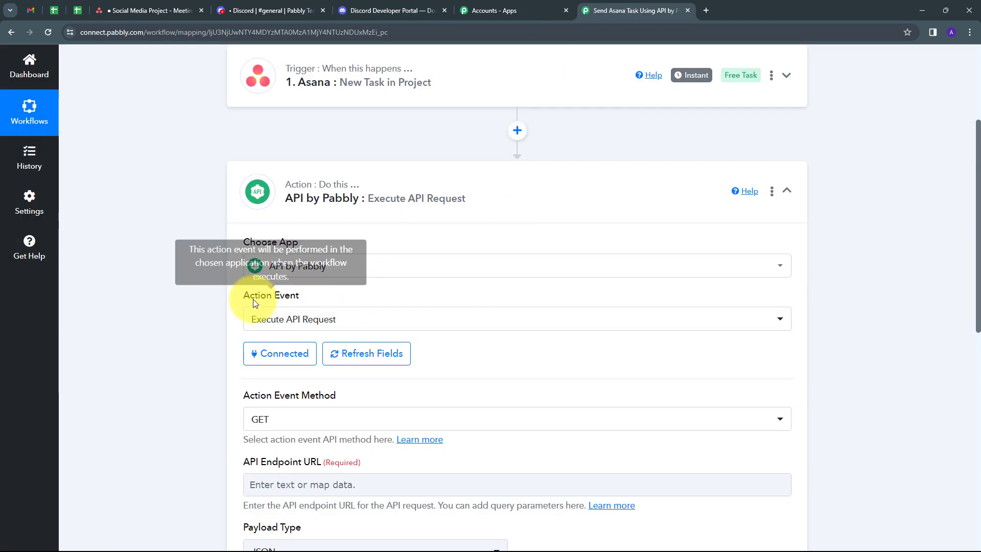
scroll(477, 302, "down", 1)
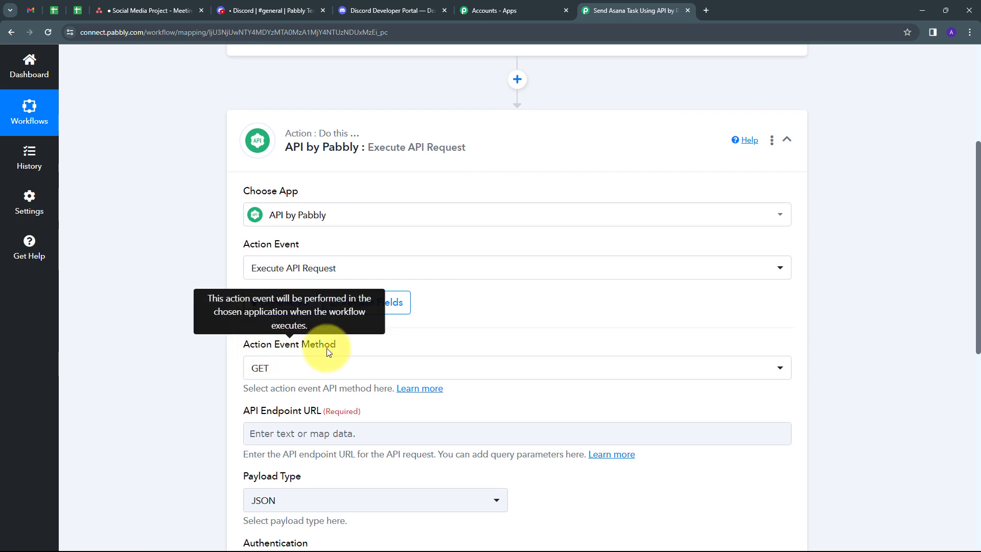
left_click(551, 369)
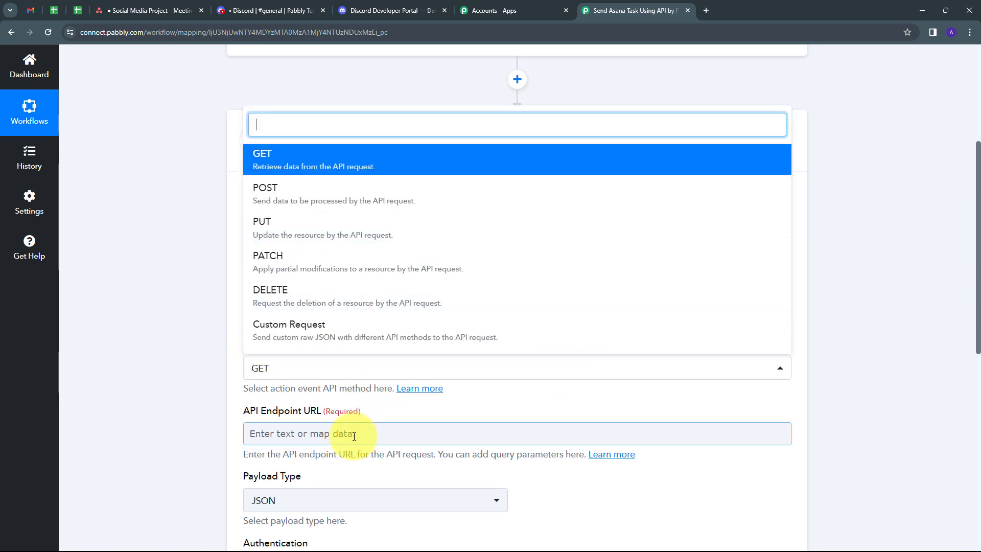
left_click(275, 201)
scroll(482, 322, "down", 3)
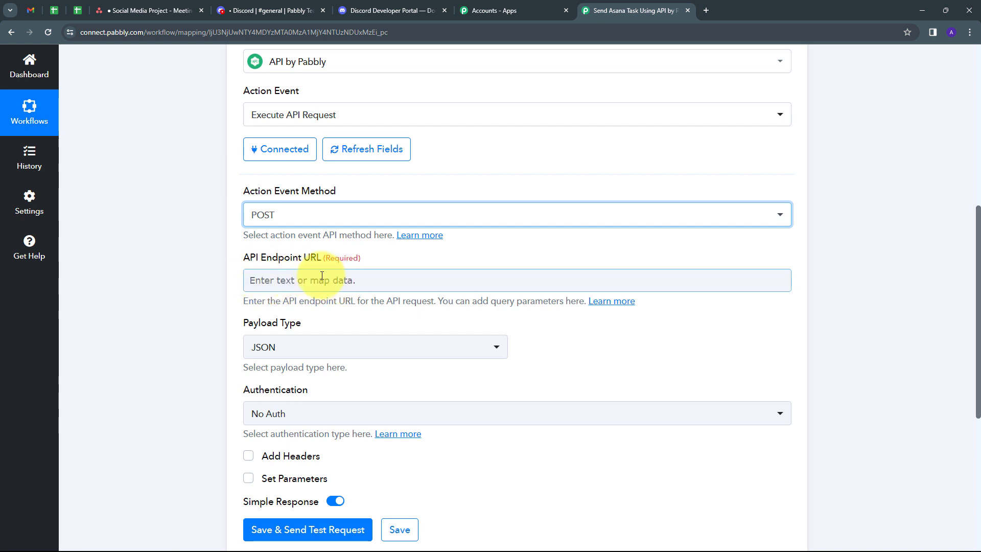
Switch to Discord and copy the Captain Hook webhook's URL from the general channel's integration settings
left_click(287, 10)
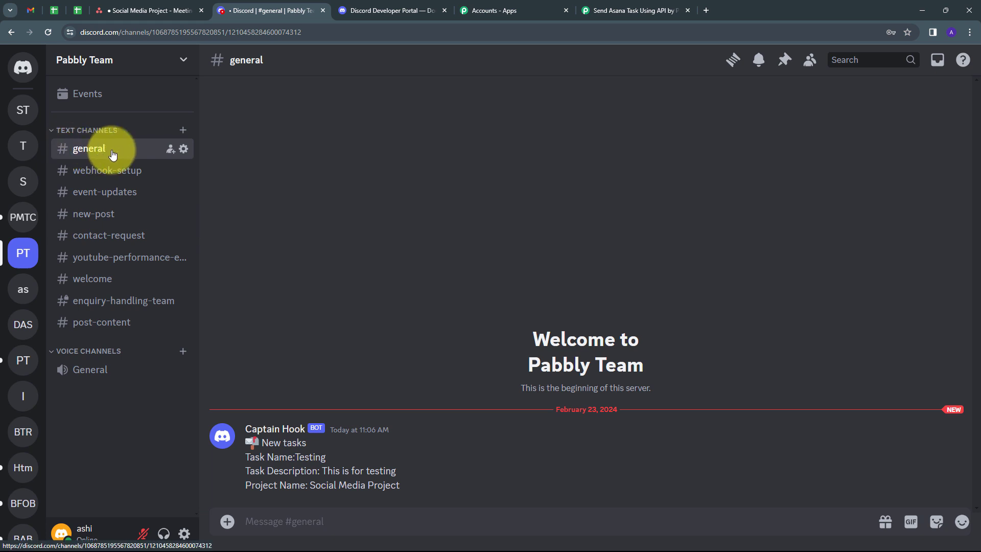
left_click(184, 151)
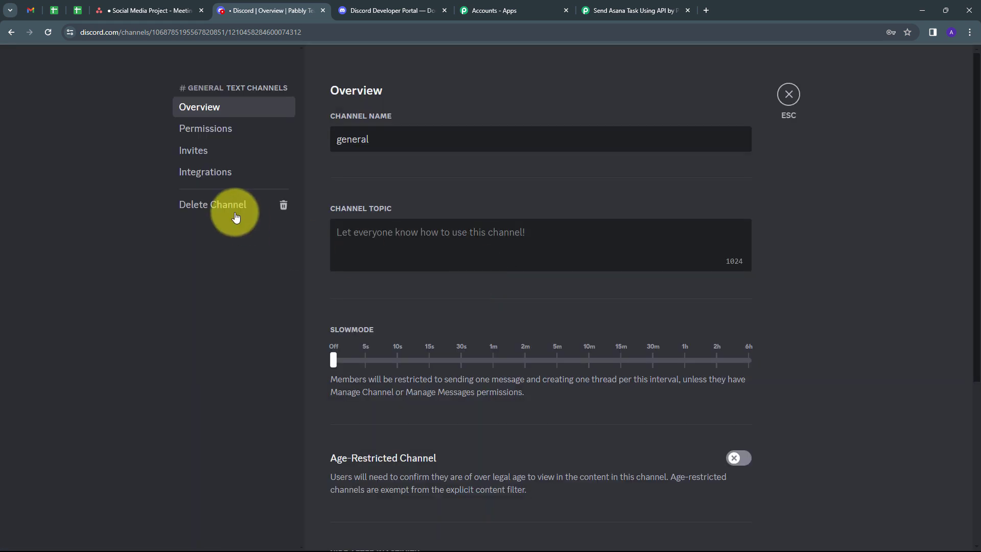
left_click(198, 174)
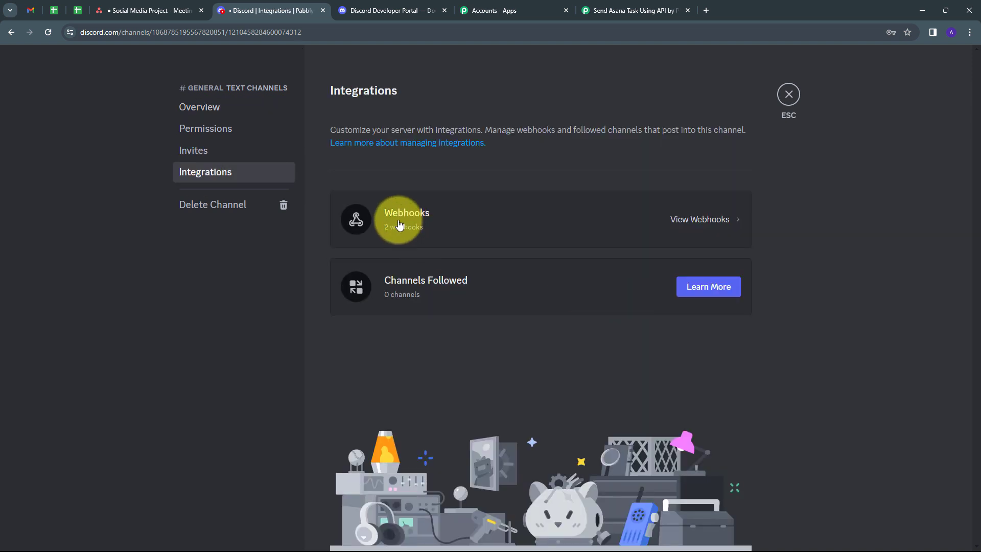
left_click(699, 228)
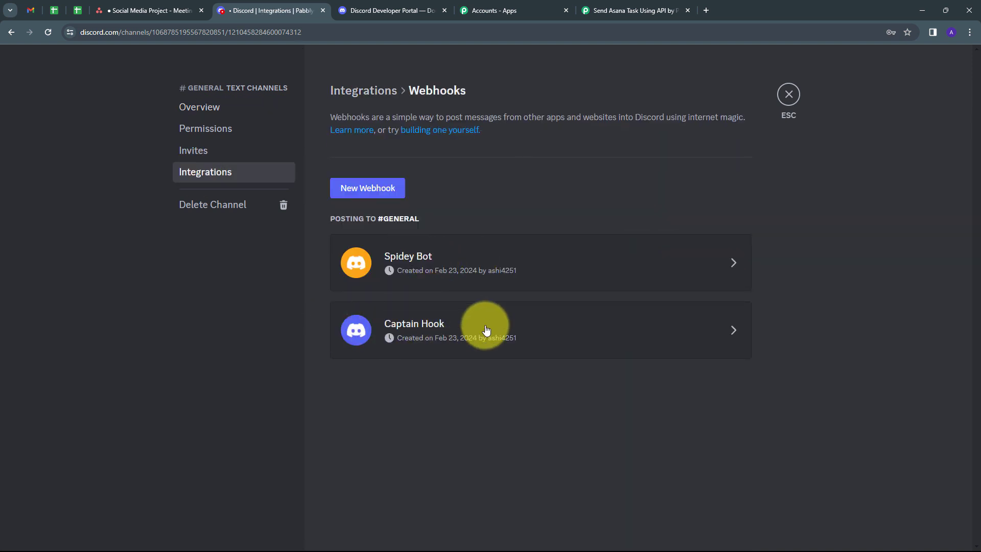
left_click(729, 335)
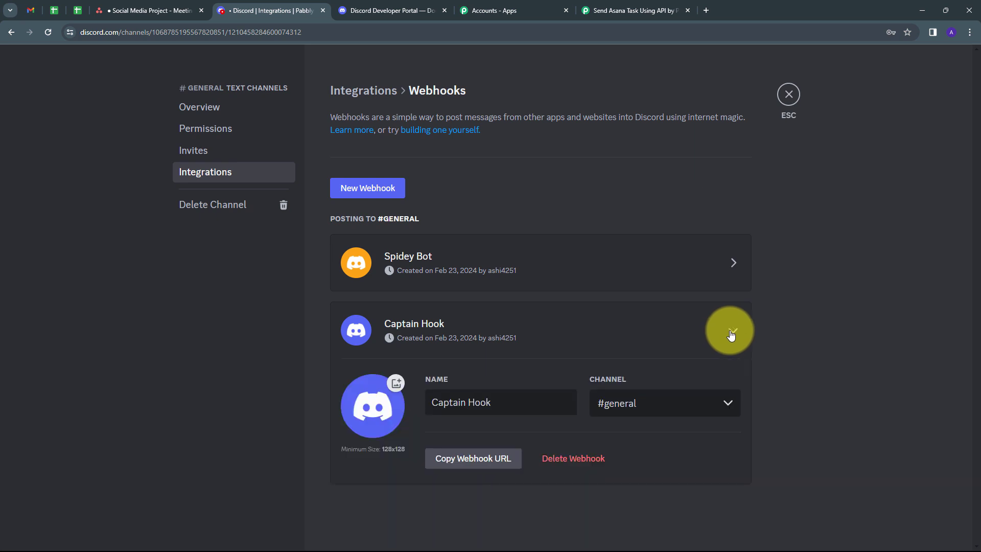
left_click(472, 462)
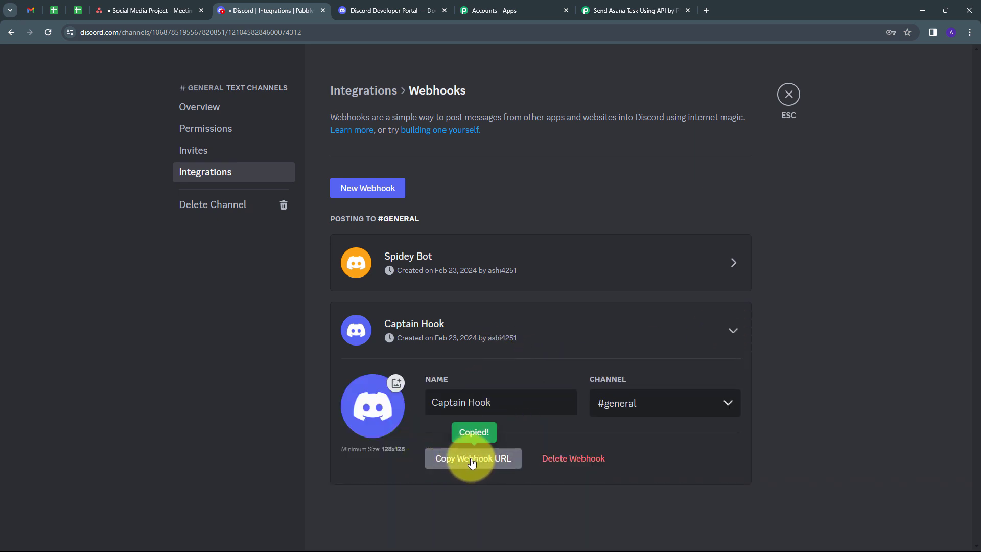
Switch back to the Pabbly Connect workflow and paste the copied webhook URL as the API endpoint URL
left_click(639, 12)
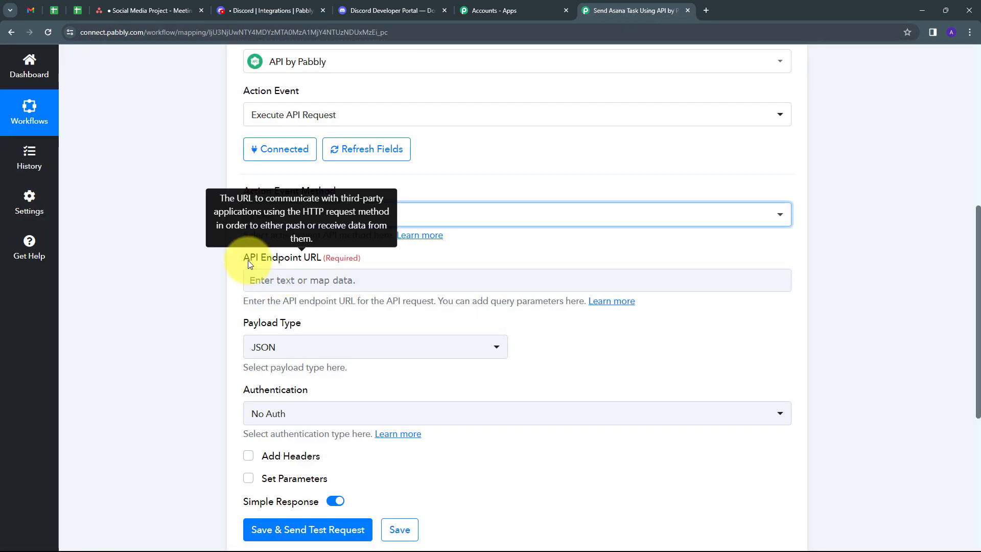
left_click(283, 280)
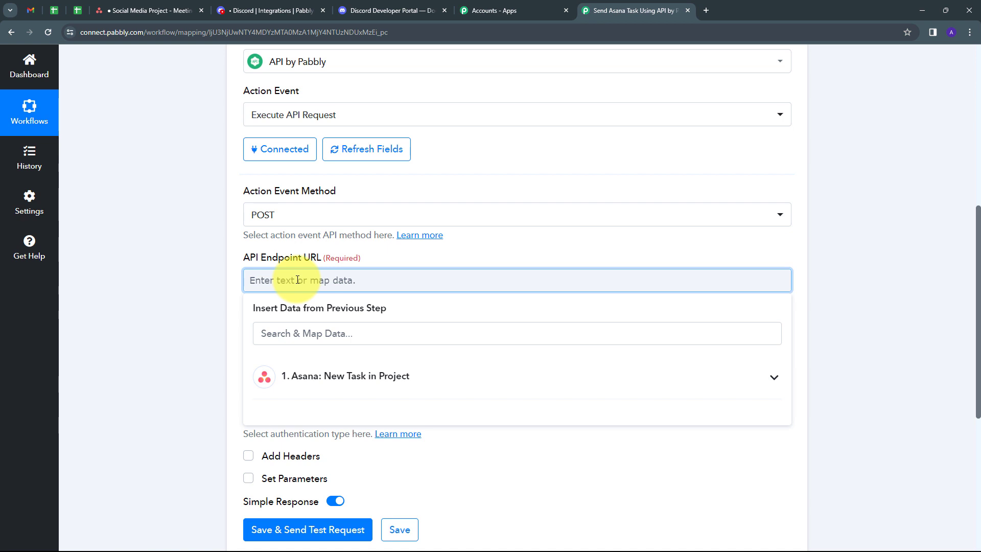
key("ctrl+v")
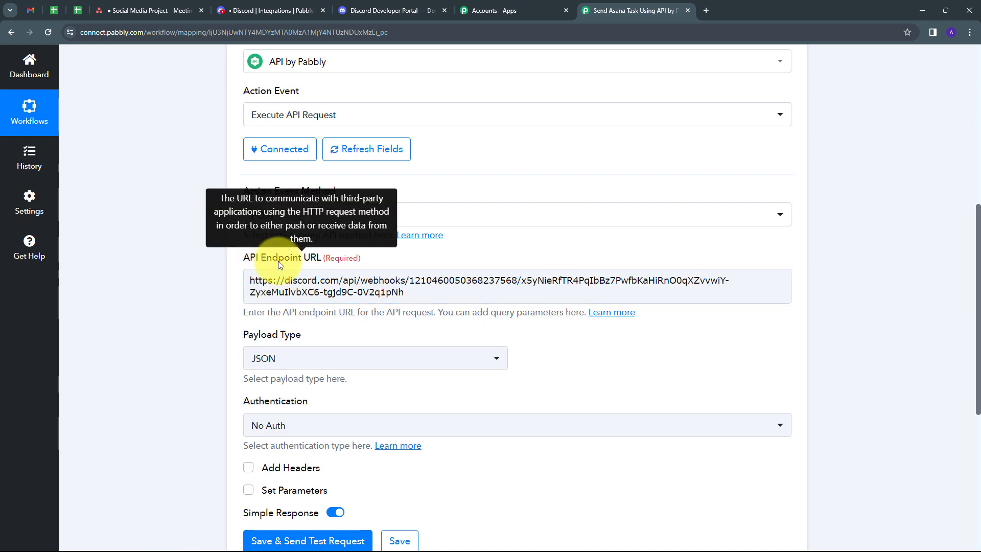
Choose JSON as the API request's payload type
scroll(320, 268, "down", 1)
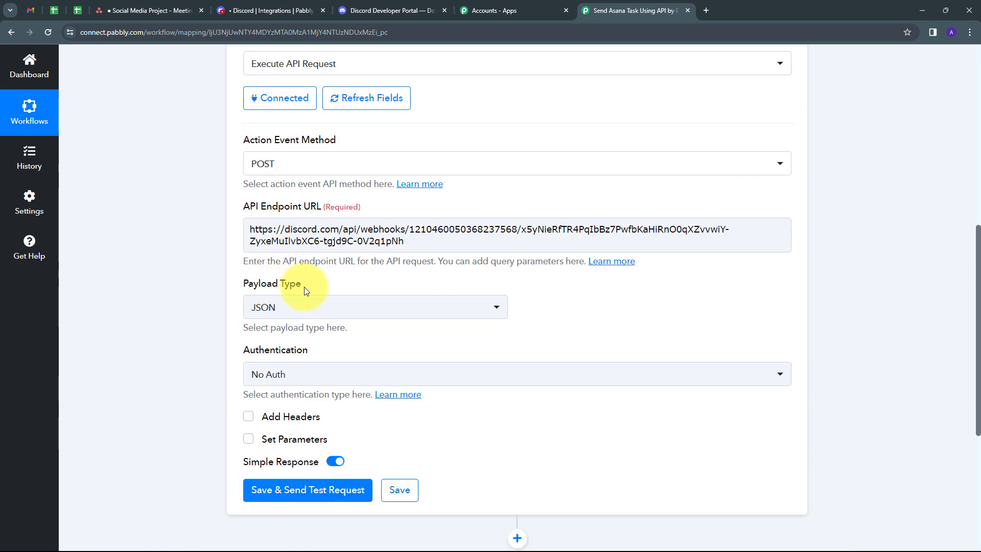
left_click(433, 307)
scroll(328, 423, "down", 1)
scroll(298, 415, "up", 1)
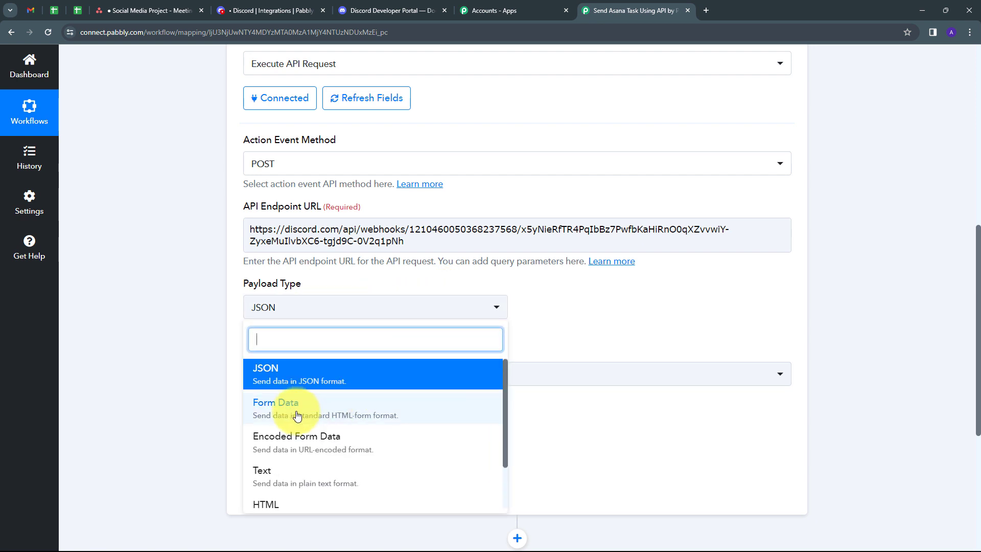
left_click(278, 378)
scroll(279, 378, "down", 2)
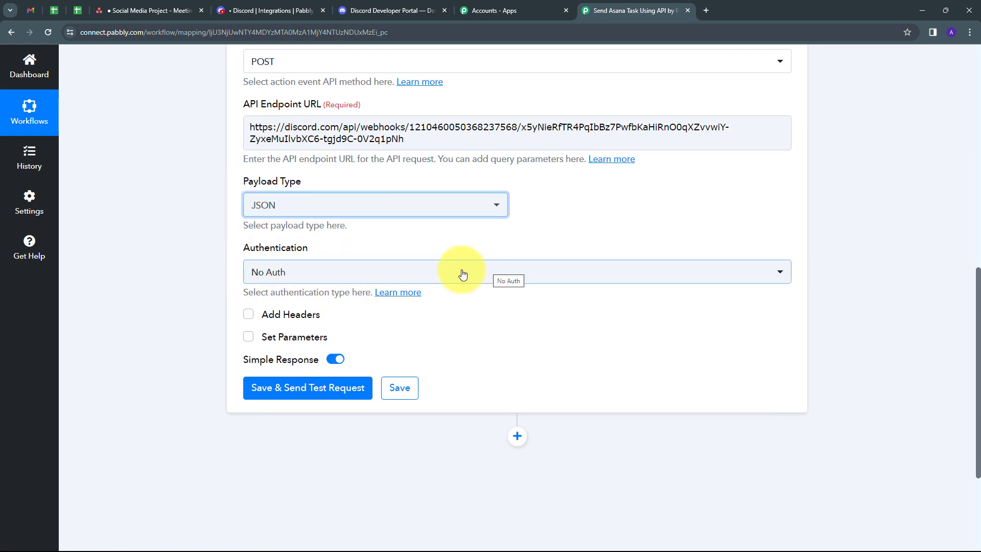
Enable Set Parameters for the API request
mouse_move(302, 338)
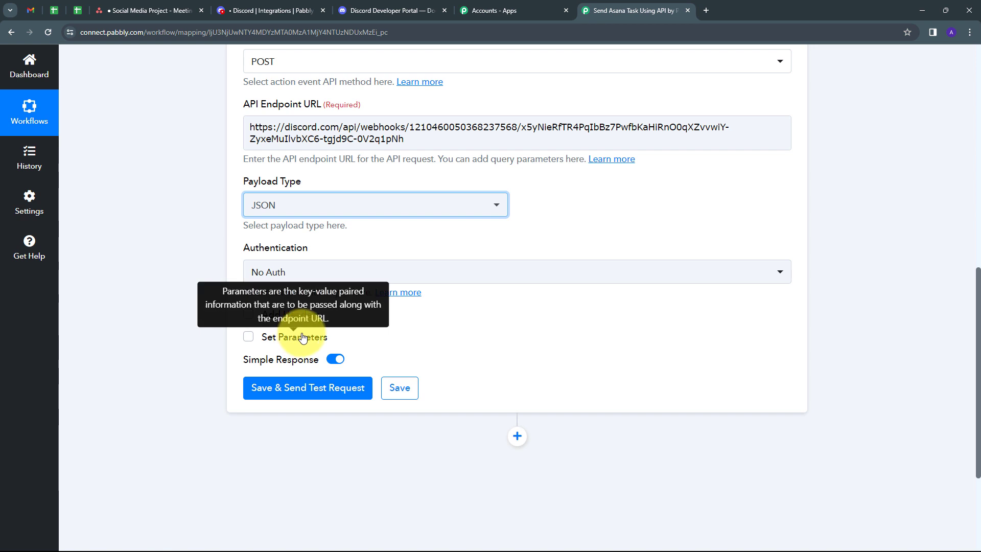
left_click(249, 338)
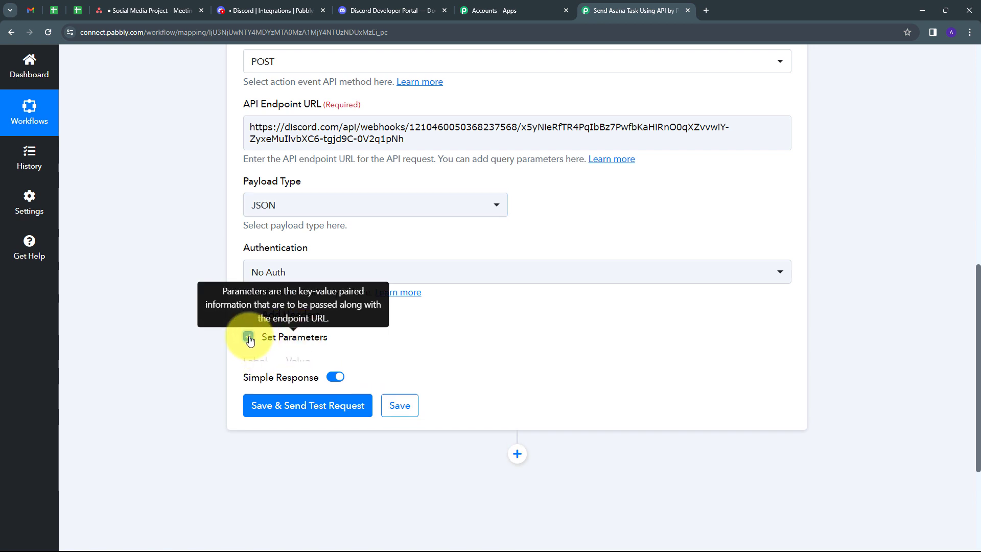
scroll(593, 325, "down", 1)
left_click(249, 327)
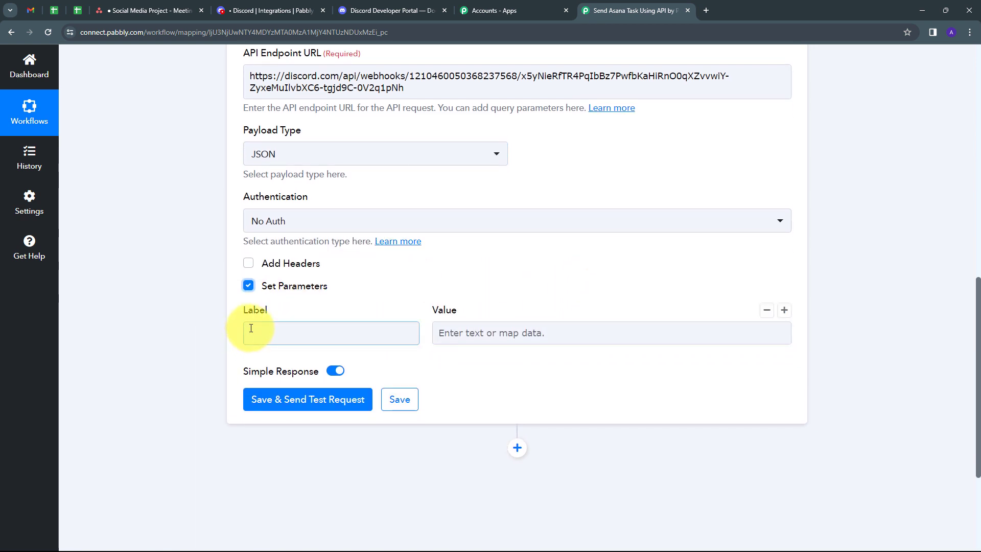
left_click(549, 334)
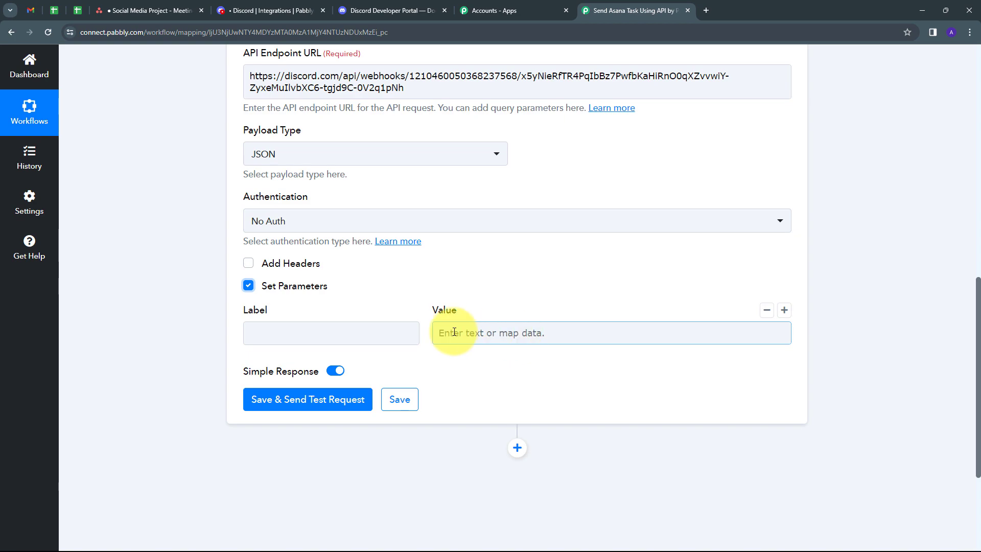
Copy the field name content from the Discord Developer Portal's JSON/Form Params and paste it as the workflow parameter's label
left_click(387, 7)
scroll(394, 310, "down", 2)
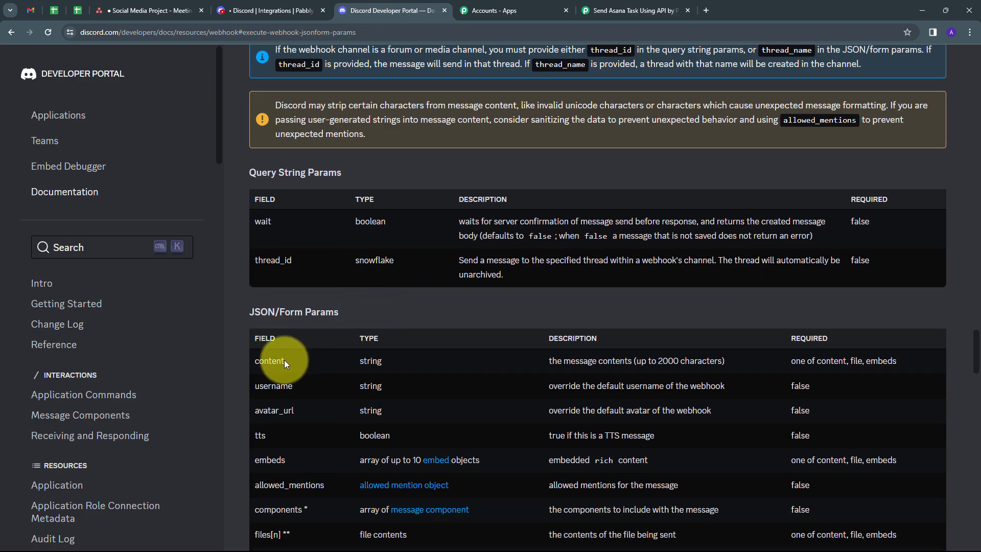
left_click_drag(283, 360, 252, 368)
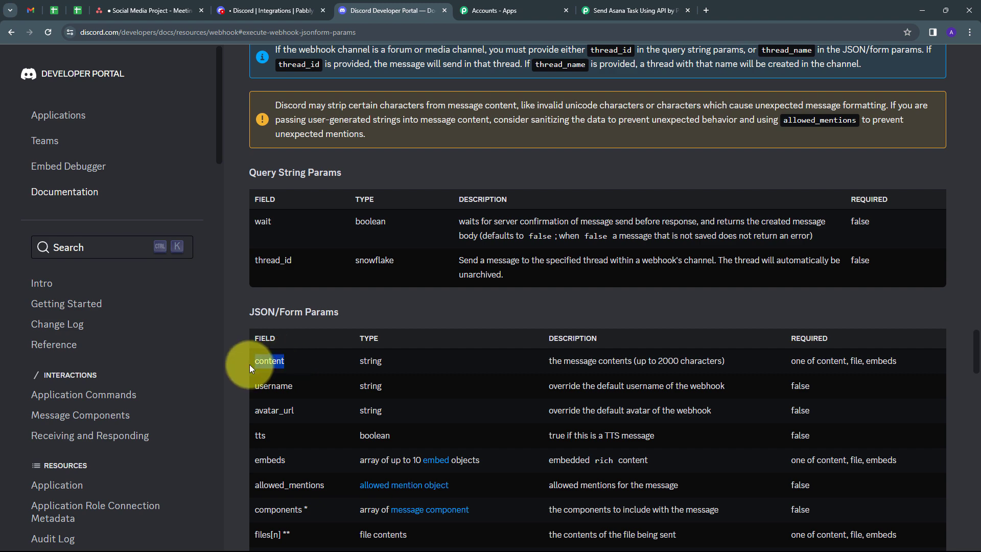
left_click(644, 6)
left_click(288, 334)
key("ctrl+v")
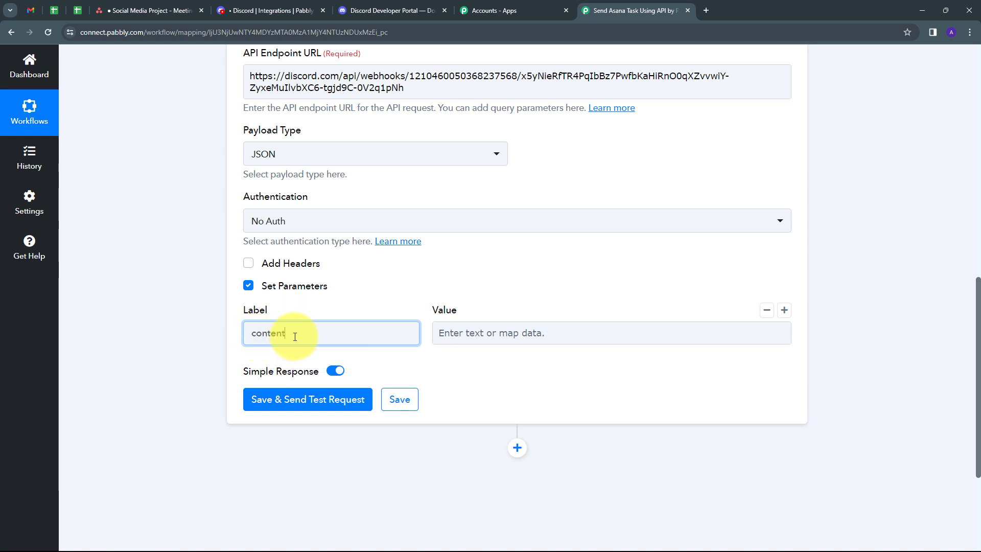
Paste the message template with Task Name:, Task Description:, Task Due Date: and Project Name: lines as the content parameter's value
left_click(474, 332)
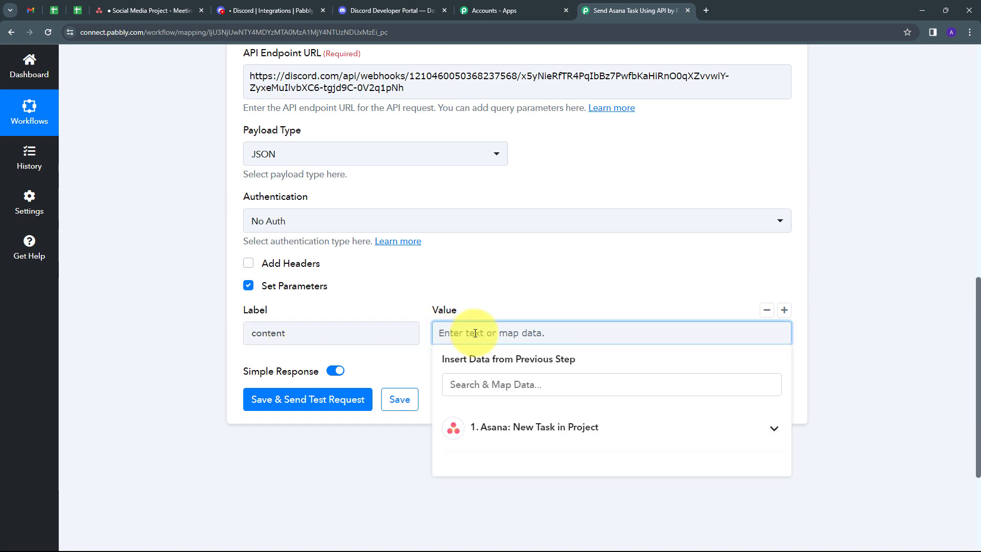
left_click(474, 329)
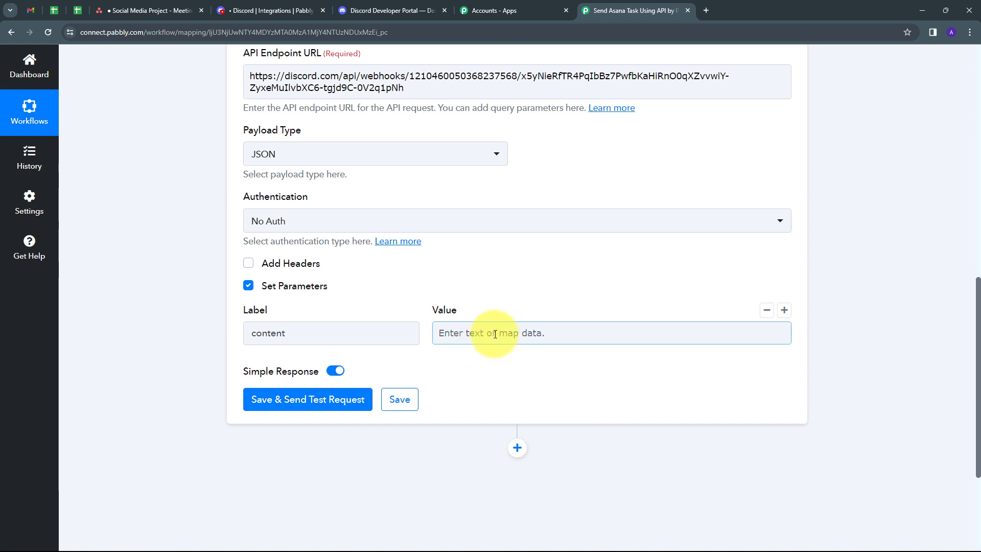
key("ctrl+v")
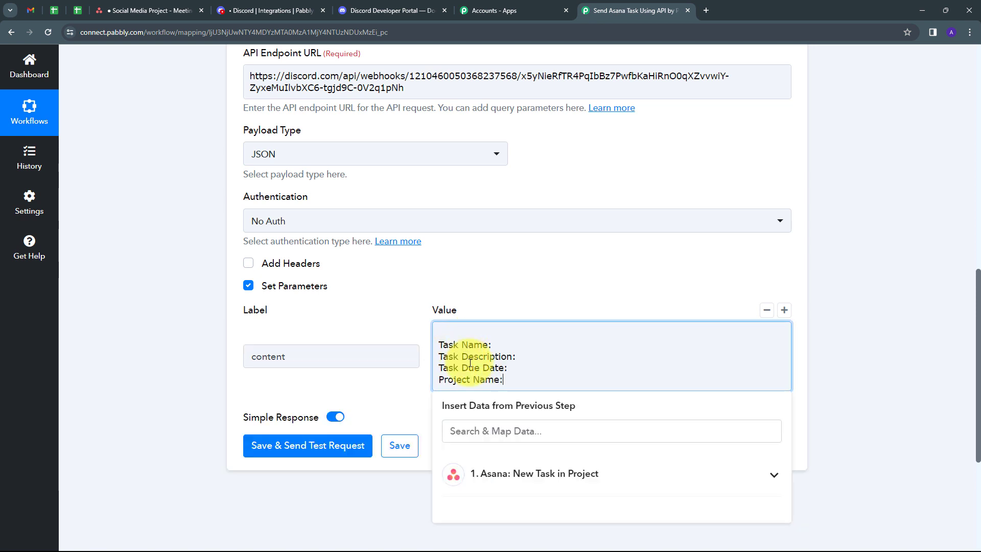
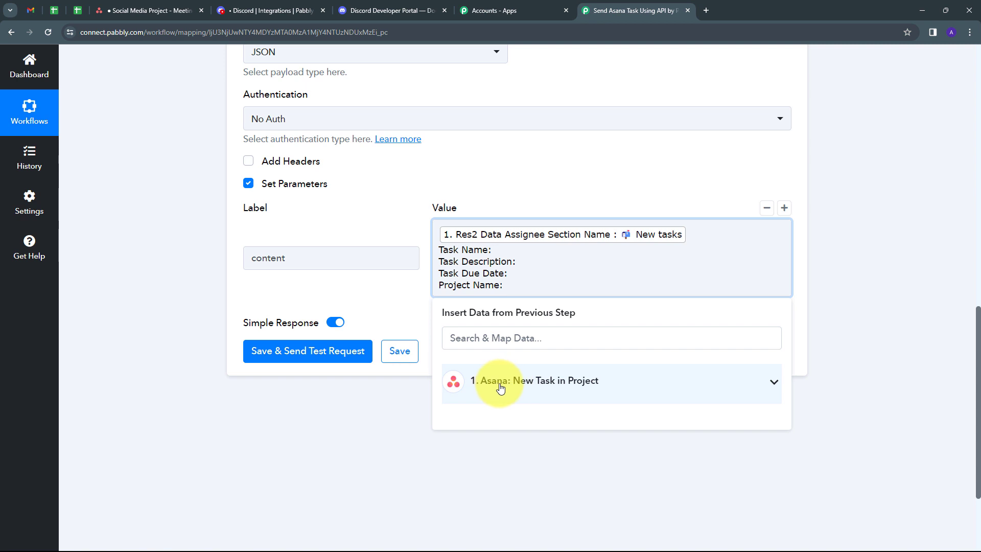
Search the Asana trigger data for name and map Res2 Data Name after Task Name:, followed by \n
left_click(512, 387)
left_click(487, 337)
type("na")
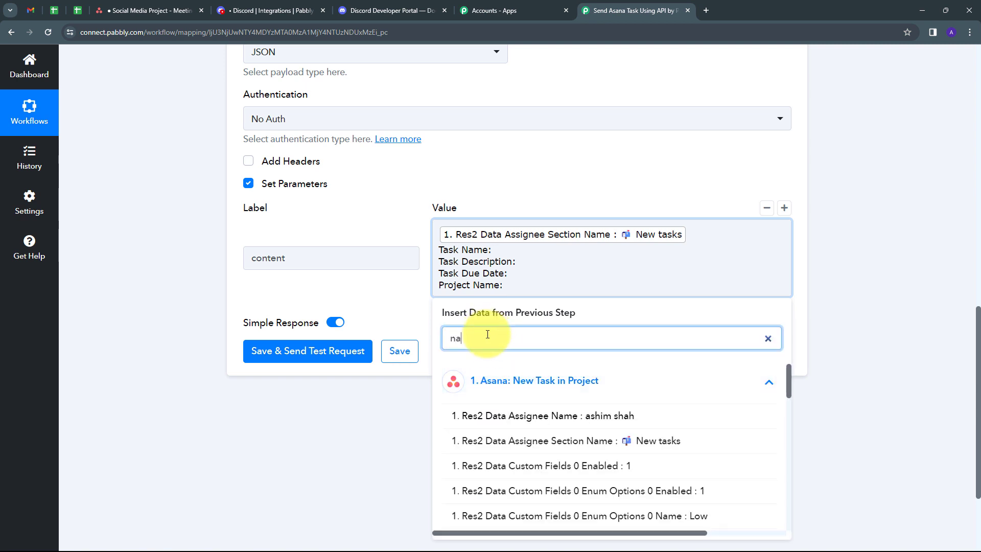
type("me")
scroll(630, 458, "down", 5)
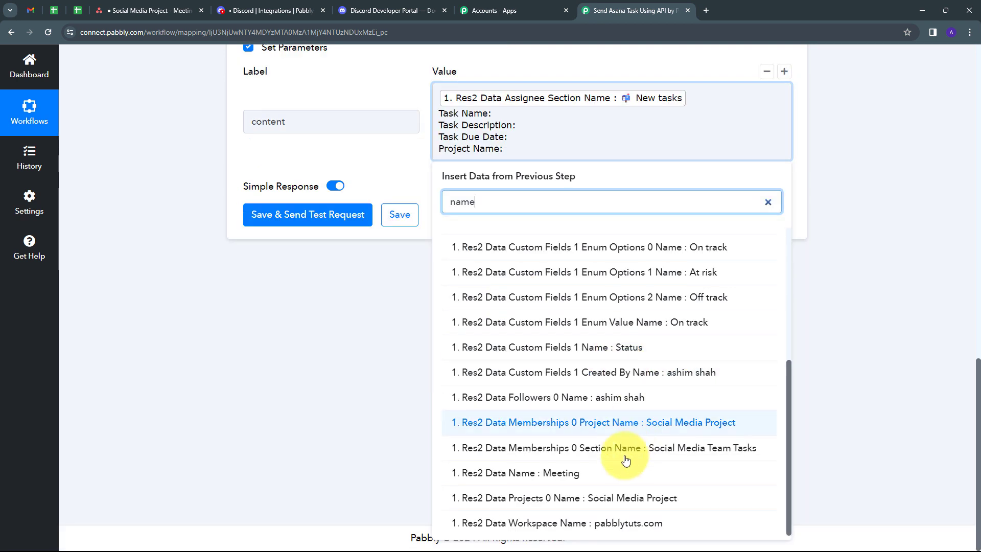
left_click(562, 474)
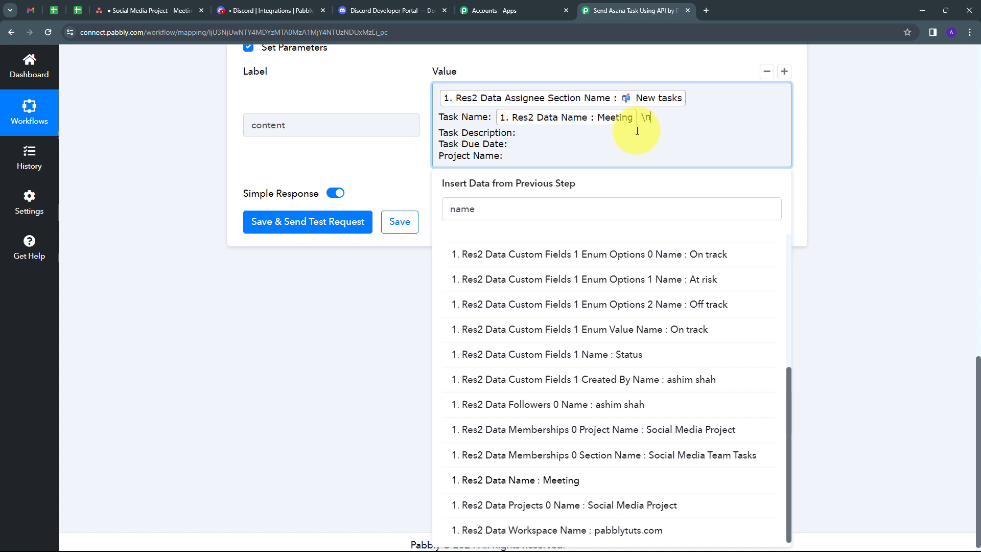
Map Res2 Data Notes from the Asana trigger after Task Description: in the content value, followed by \n
left_click(530, 138)
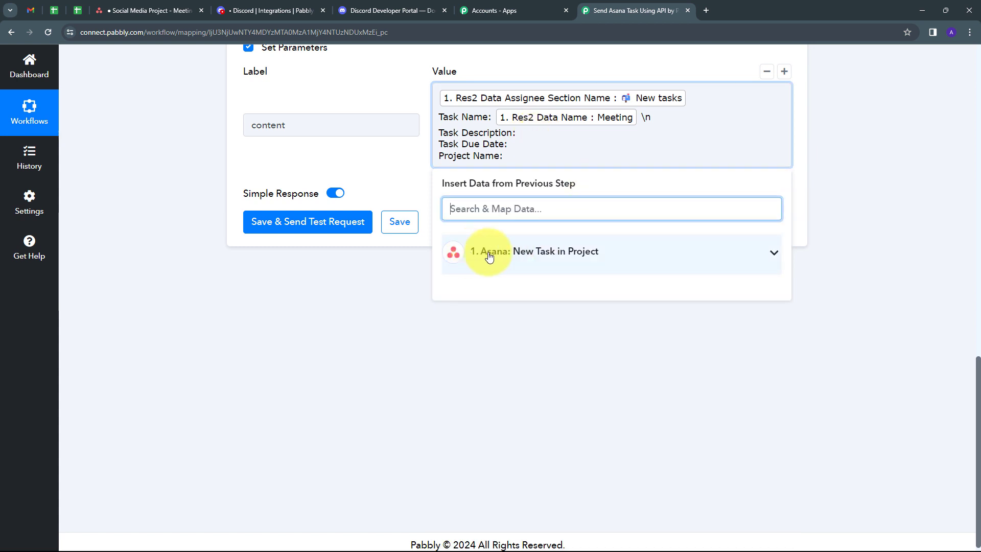
left_click(579, 258)
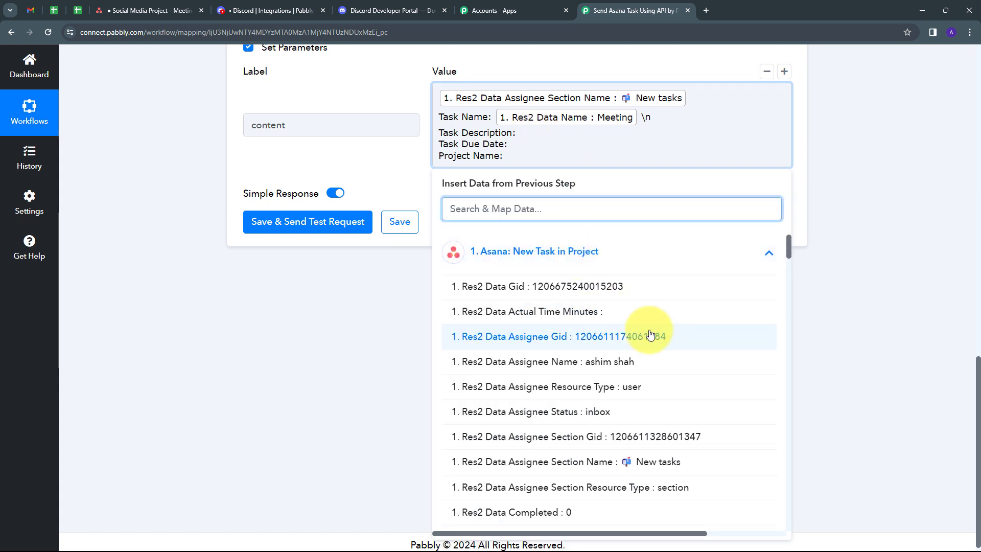
scroll(647, 337, "down", 10)
scroll(649, 334, "down", 20)
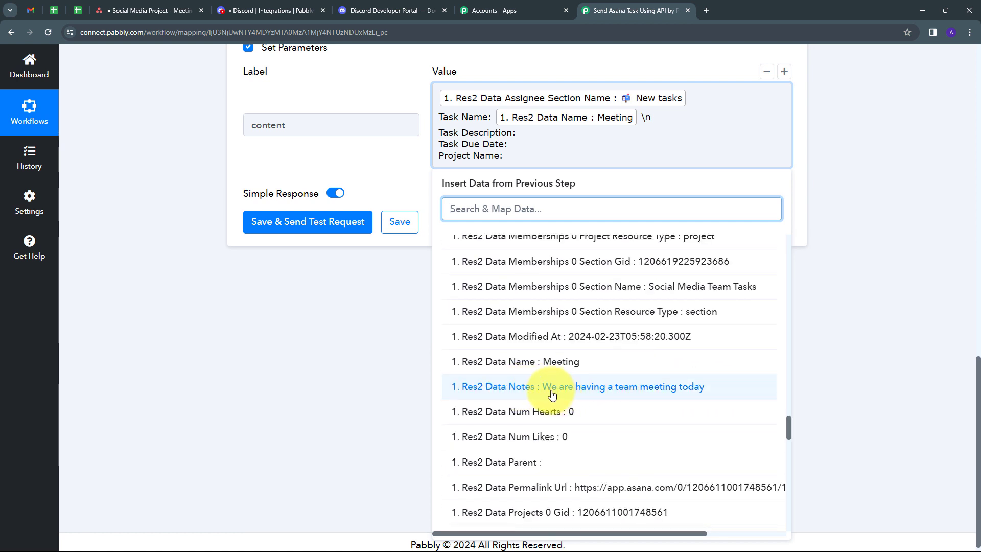
left_click(600, 391)
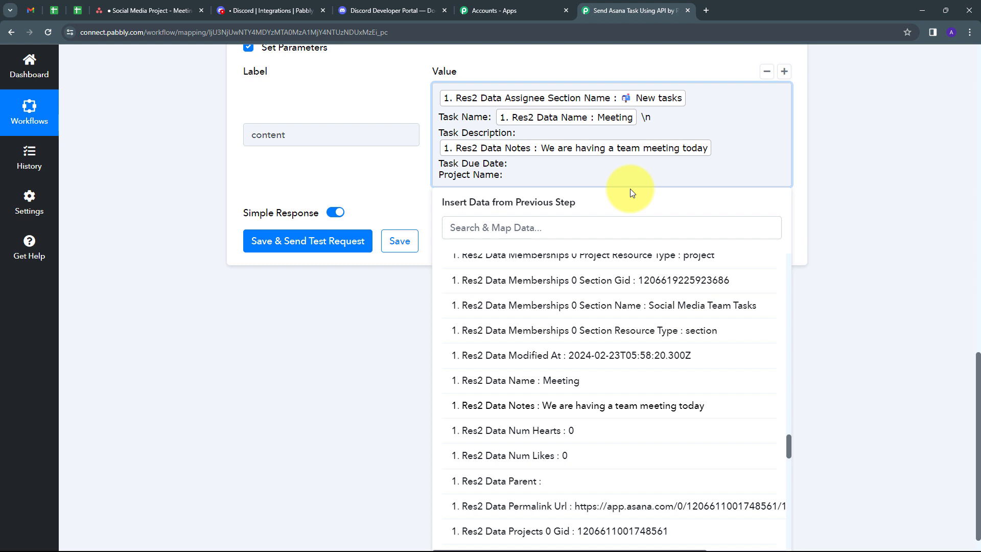
type("\\n")
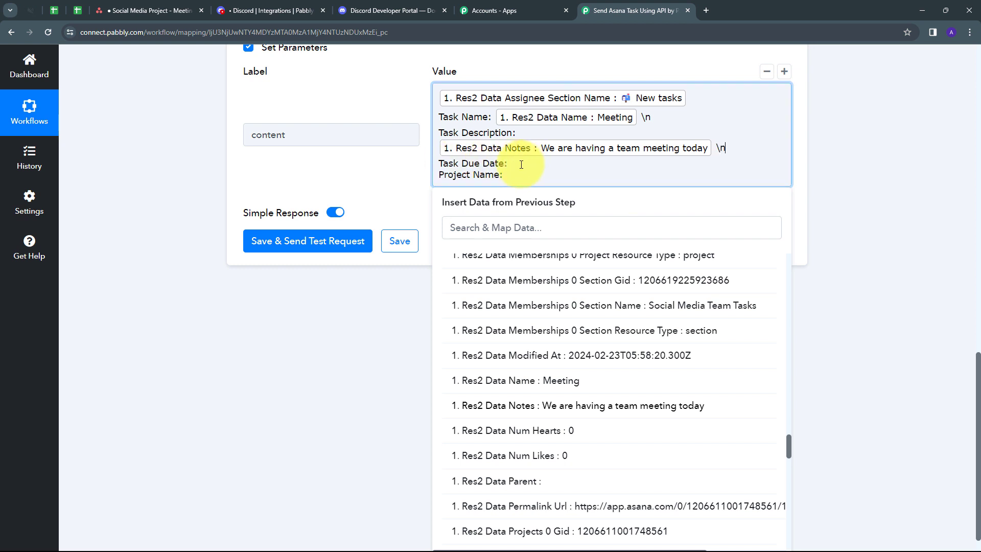
Search the Asana trigger data for due and map Res2 Data Due On after Task Due Date:
left_click(524, 163)
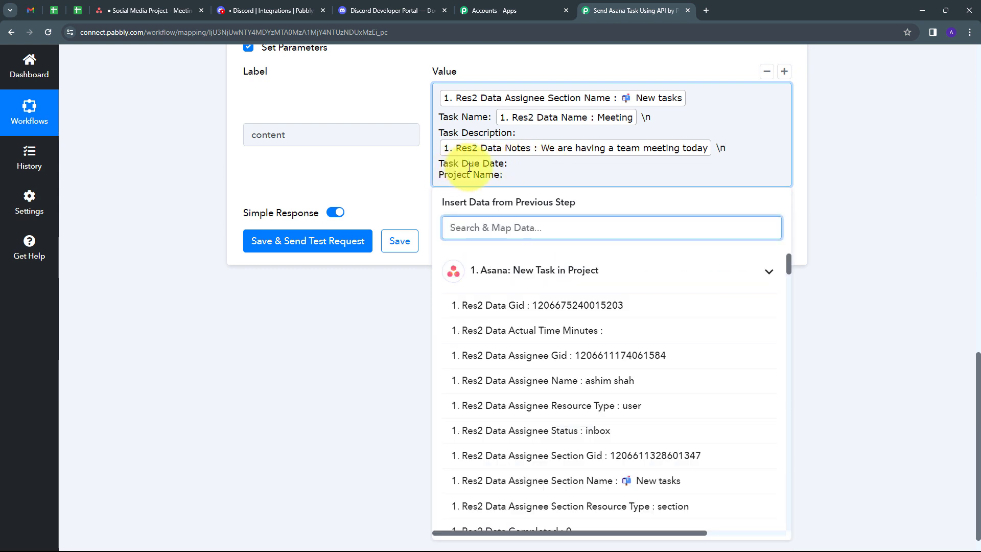
left_click(484, 221)
type("due")
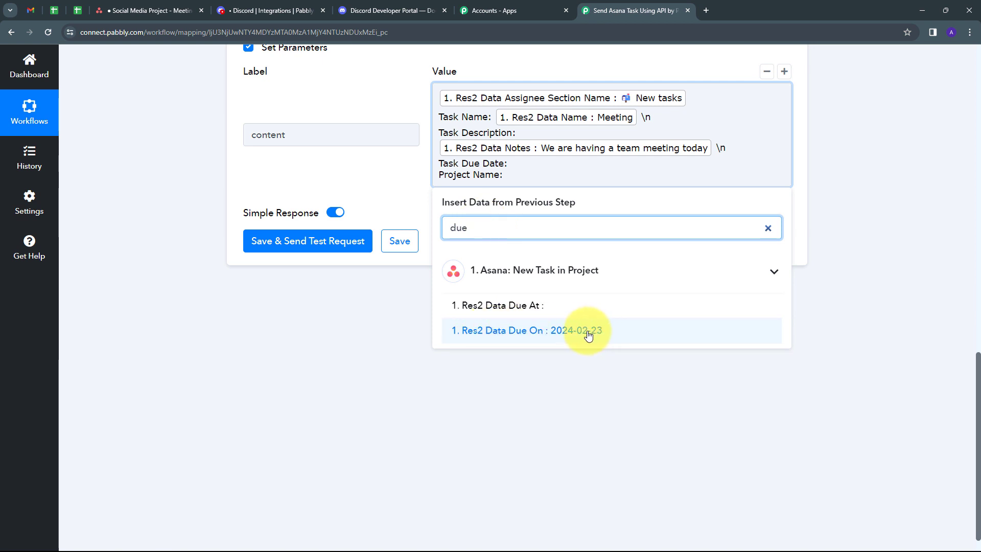
left_click(591, 332)
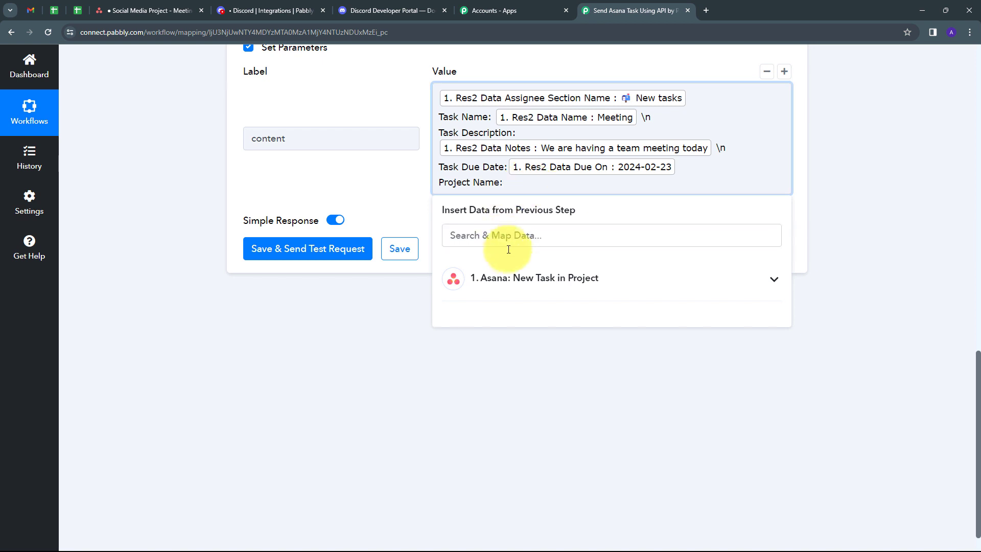
Map Res2 Data Memberships 0 Project Name from the Asana trigger after Project Name: in the content value
left_click(574, 277)
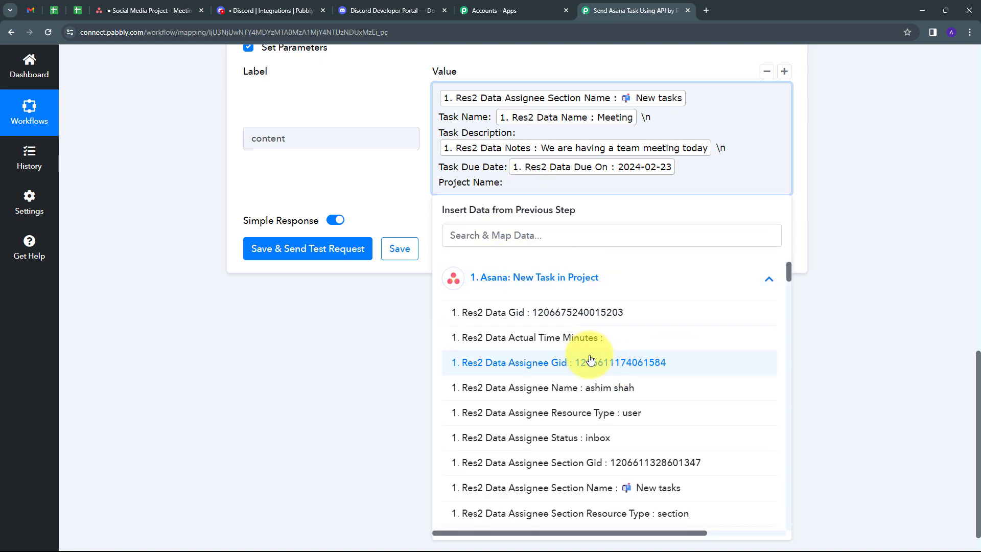
scroll(603, 362, "down", 10)
scroll(603, 361, "down", 10)
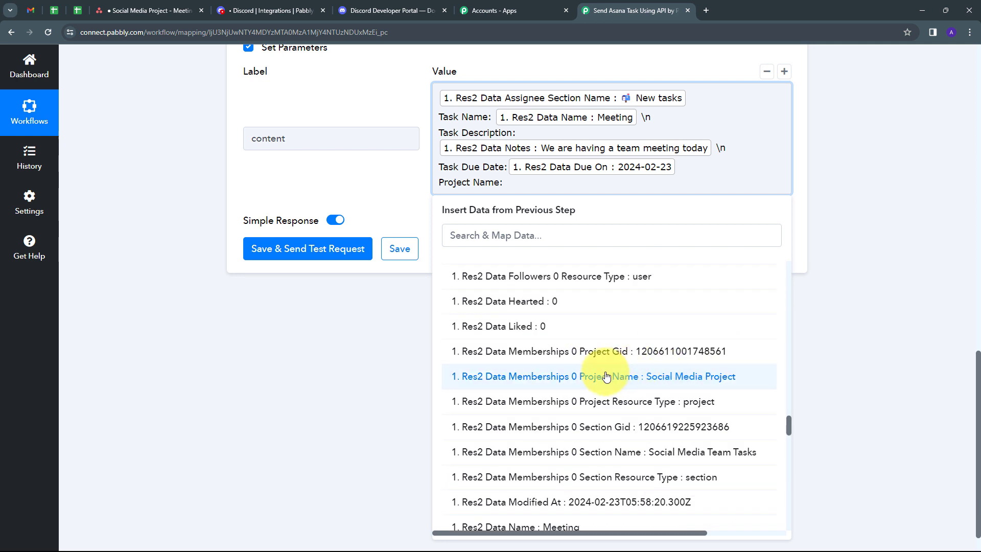
left_click(673, 378)
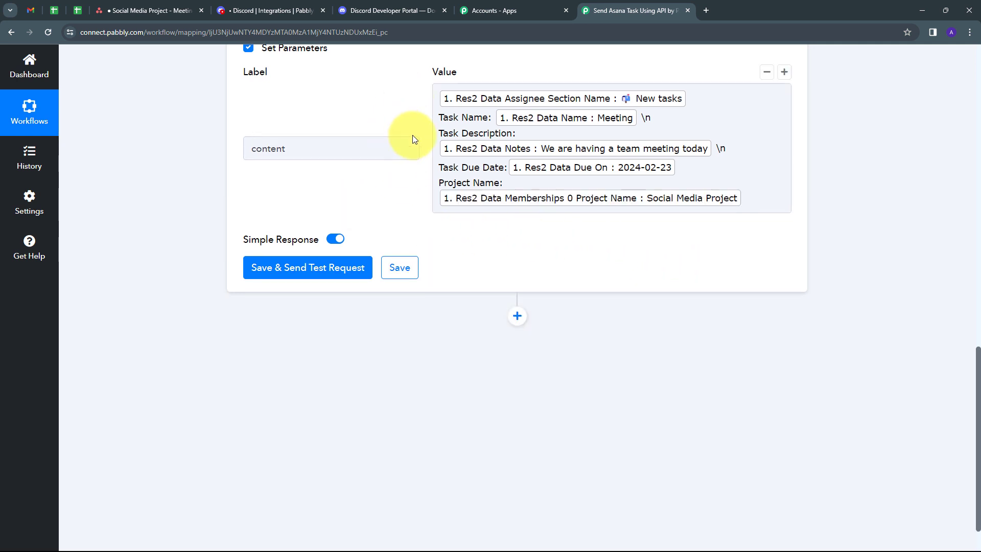
Save the API action and send its test request, and check the posted message in Discord's general channel
scroll(397, 187, "up", 2)
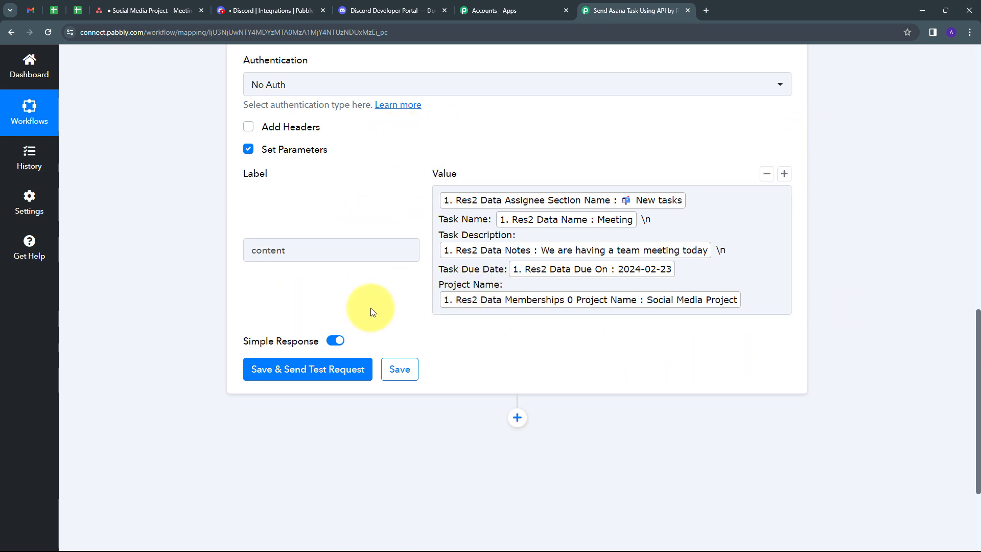
scroll(369, 307, "up", 5)
scroll(370, 307, "down", 4)
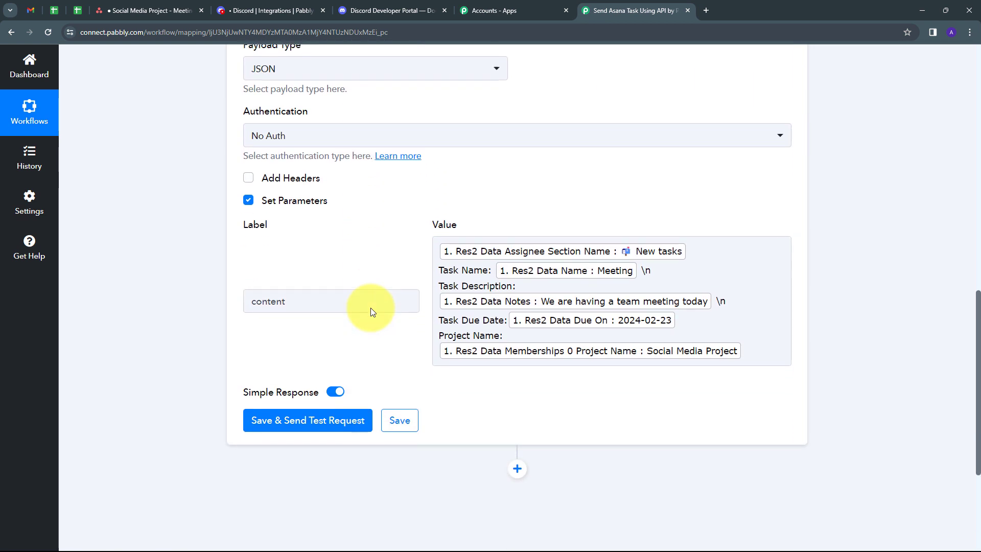
scroll(370, 307, "down", 1)
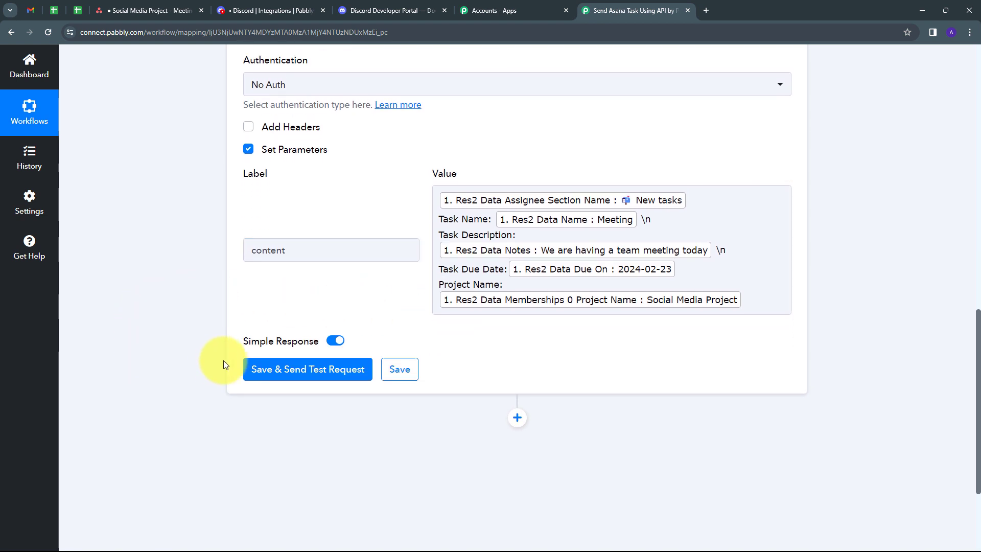
left_click(304, 369)
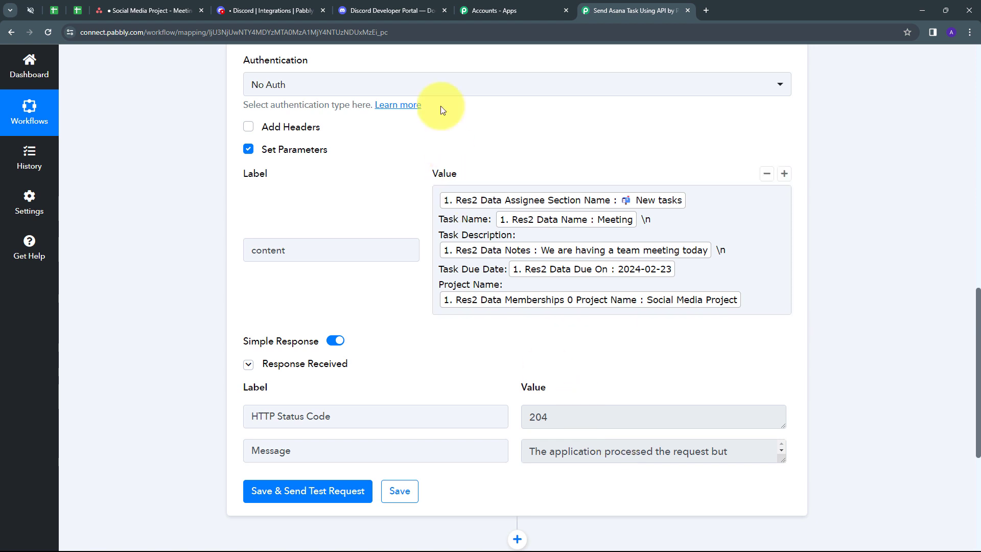
left_click(246, 10)
left_click(789, 98)
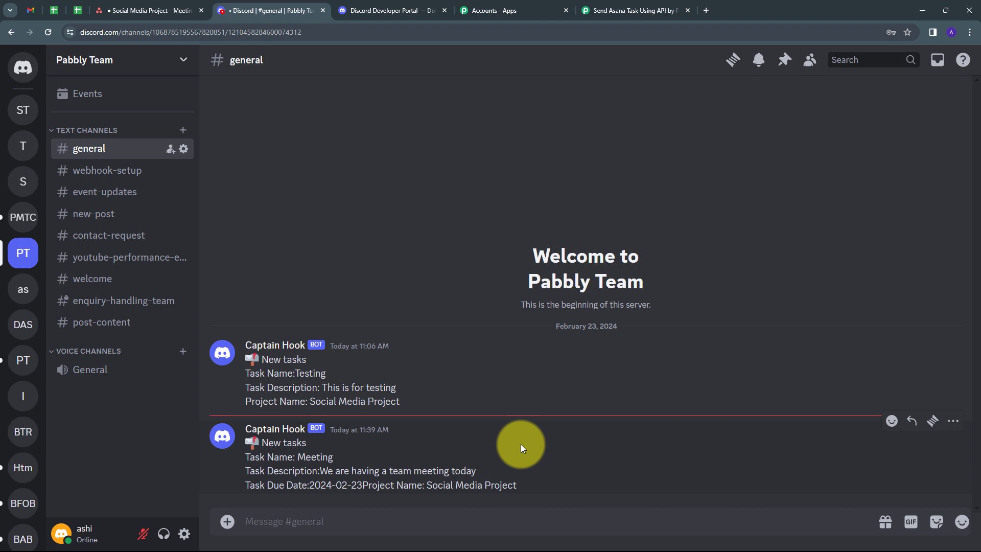
Switch to Asana and start a task named Demo in Social Media Project with the description This is for demo purpose only
left_click(138, 11)
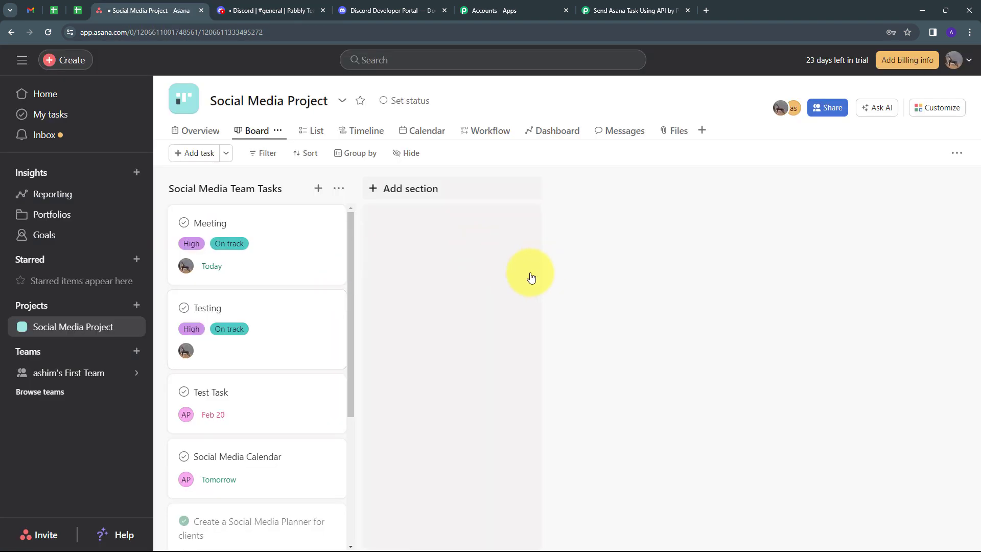
left_click(75, 61)
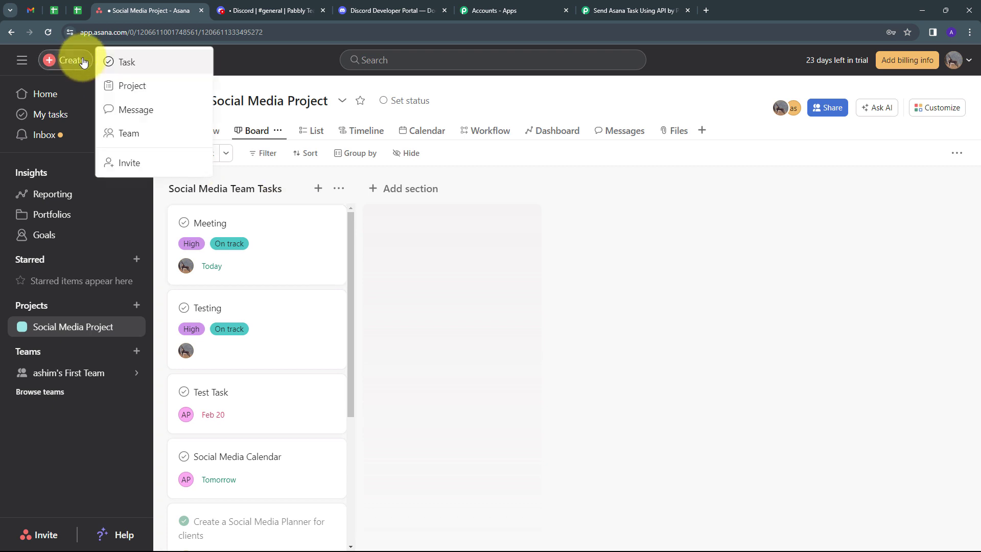
left_click(124, 64)
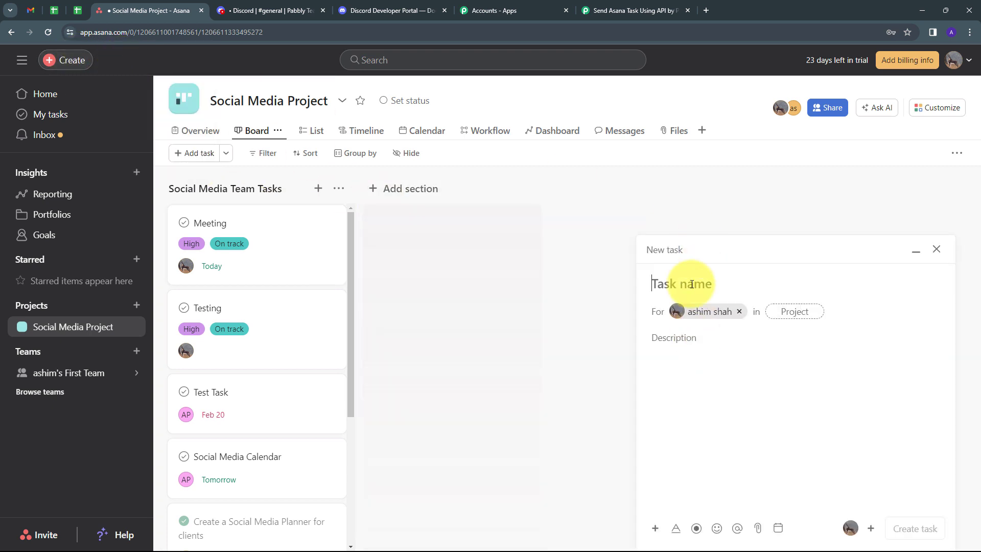
type("Demo")
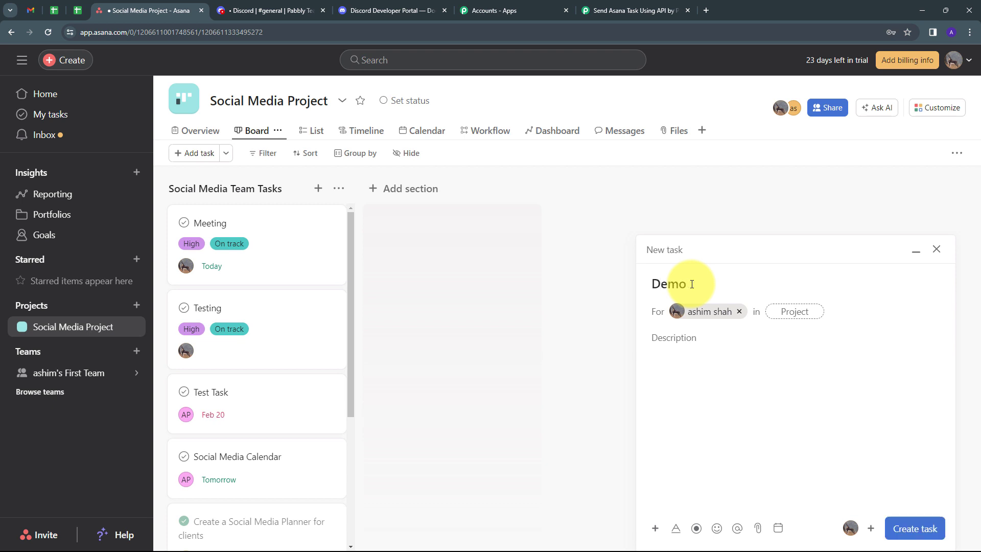
left_click(689, 340)
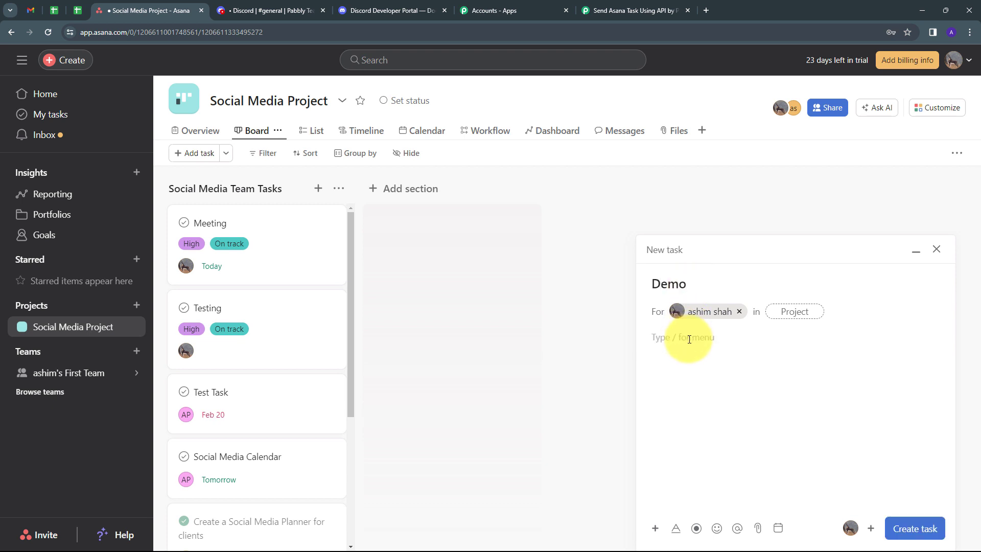
type("This is for demo purpose only")
left_click(782, 312)
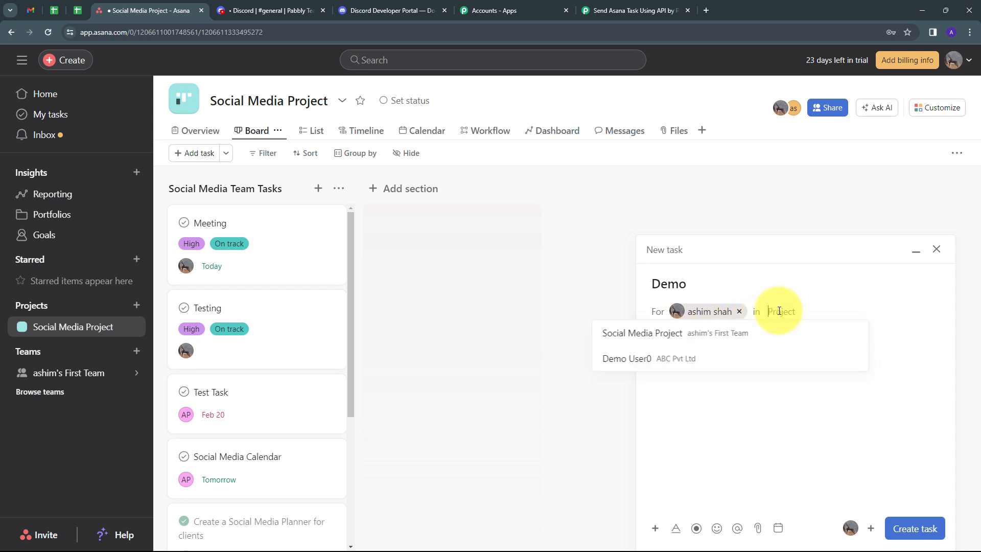
left_click(675, 335)
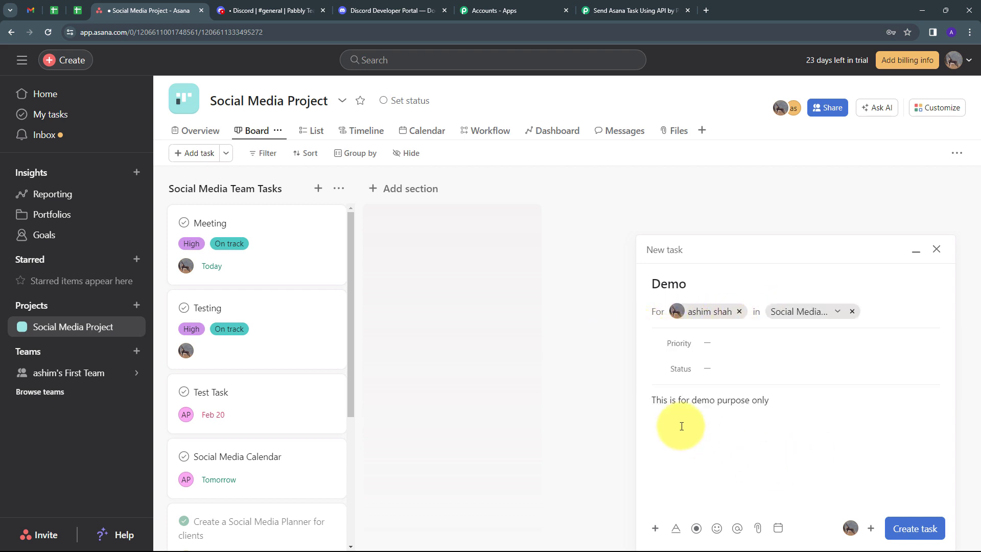
Set the Demo task's priority to Low, status to On track and due date to February 23, 2024, and create the task
left_click(744, 351)
left_click(737, 391)
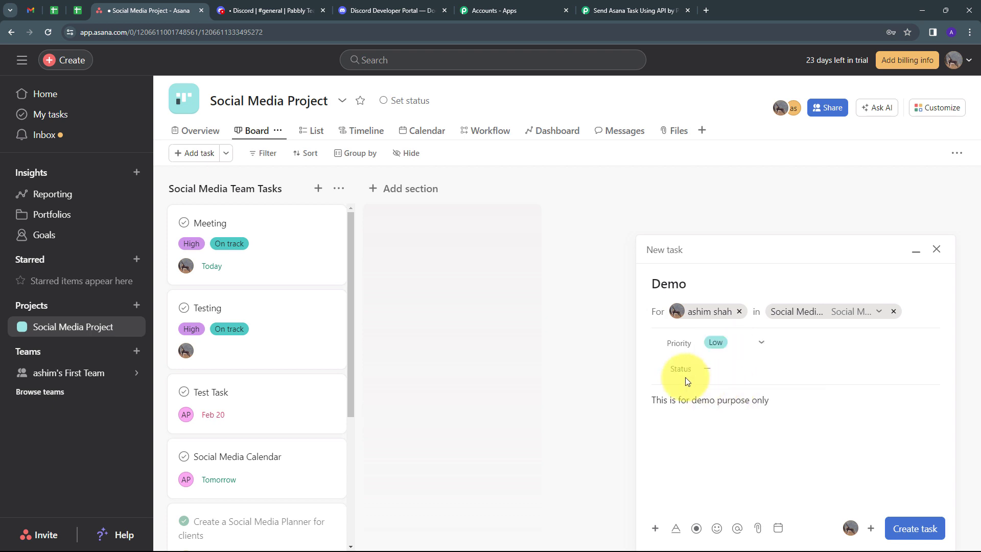
left_click(736, 368)
left_click(742, 414)
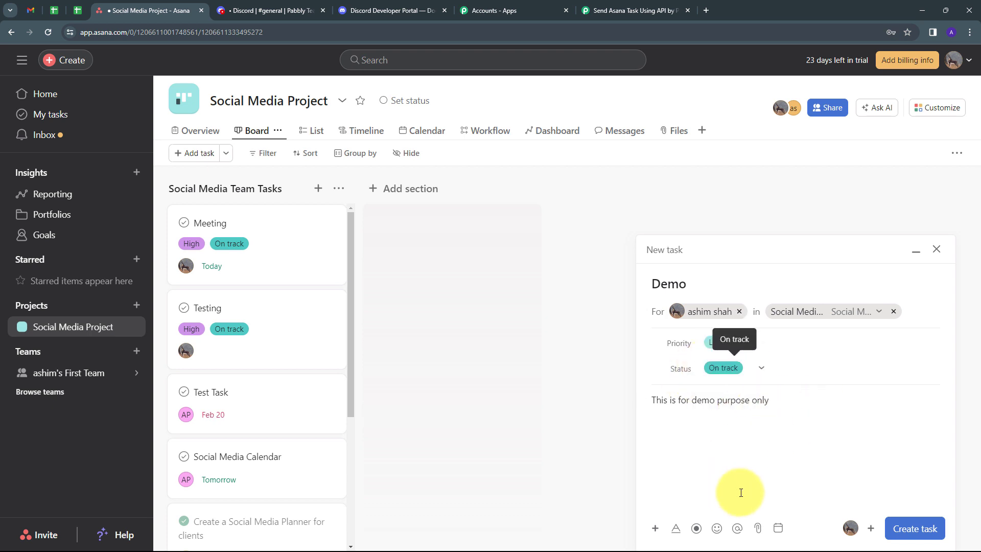
left_click(779, 529)
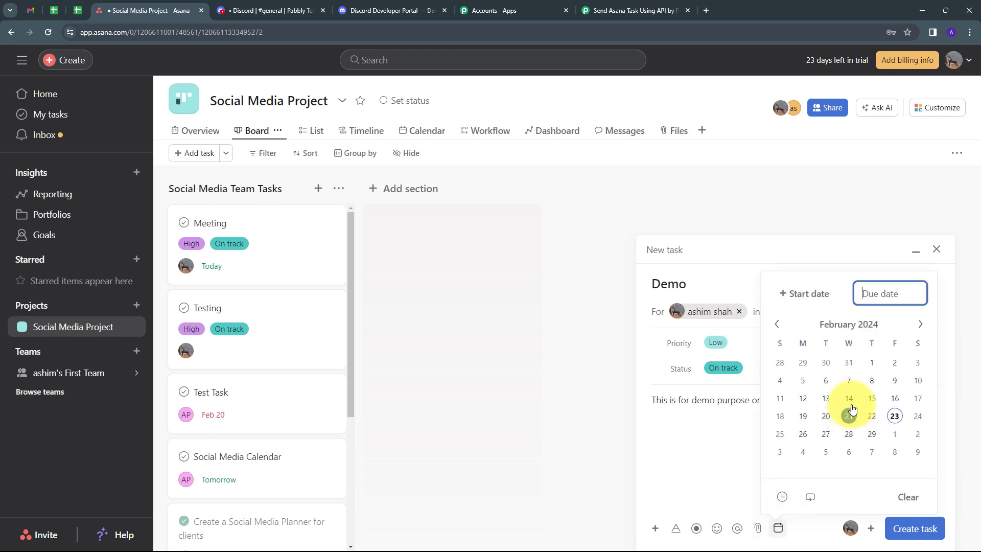
left_click(895, 417)
left_click(707, 433)
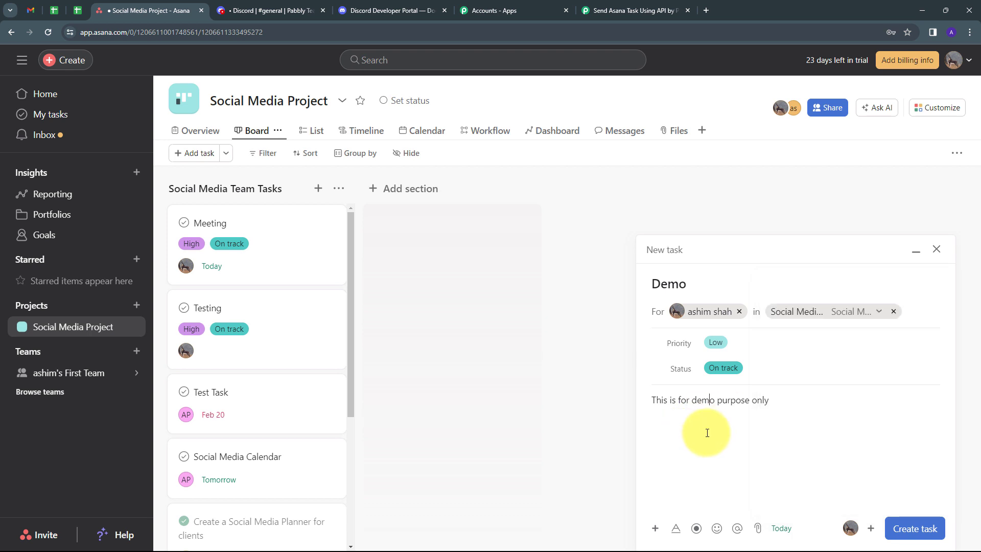
left_click(913, 528)
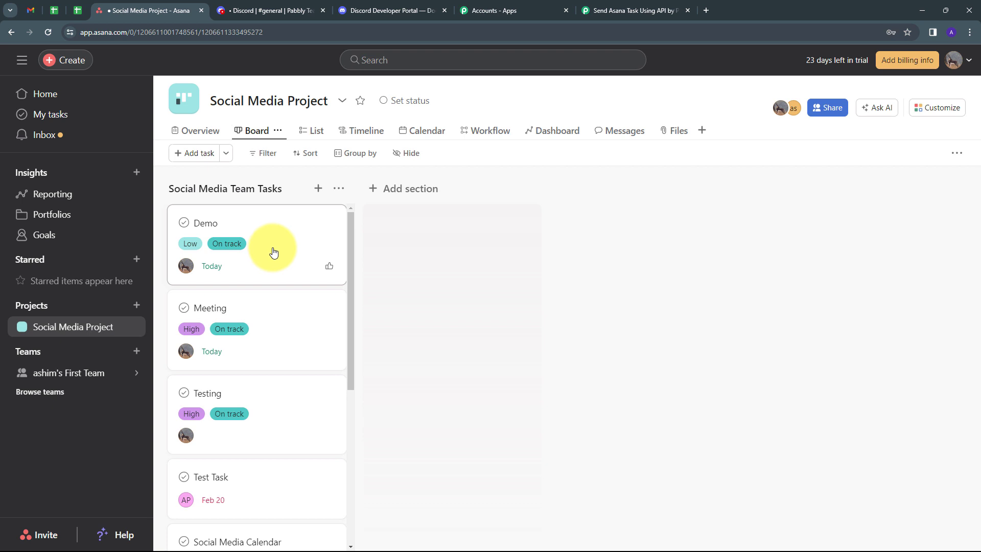
Compare the Demo message in Discord's general channel with the Asana board, and return to the Pabbly Connect workflow to review its trigger
left_click(278, 10)
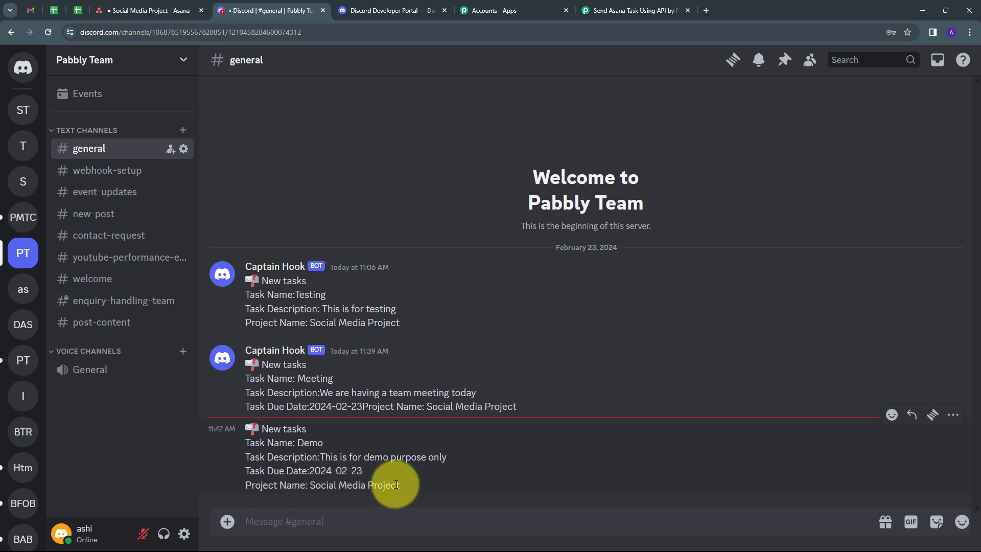
left_click(137, 11)
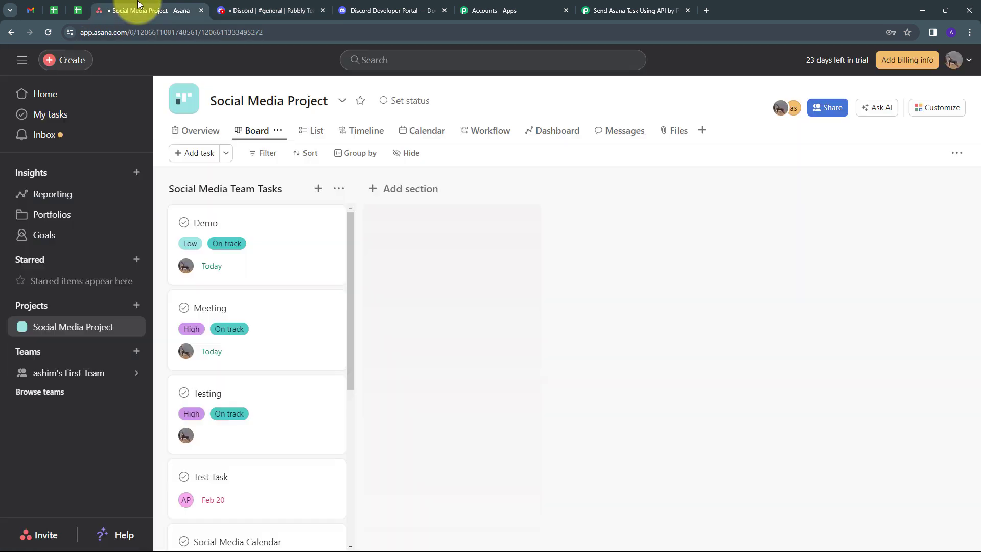
left_click(268, 11)
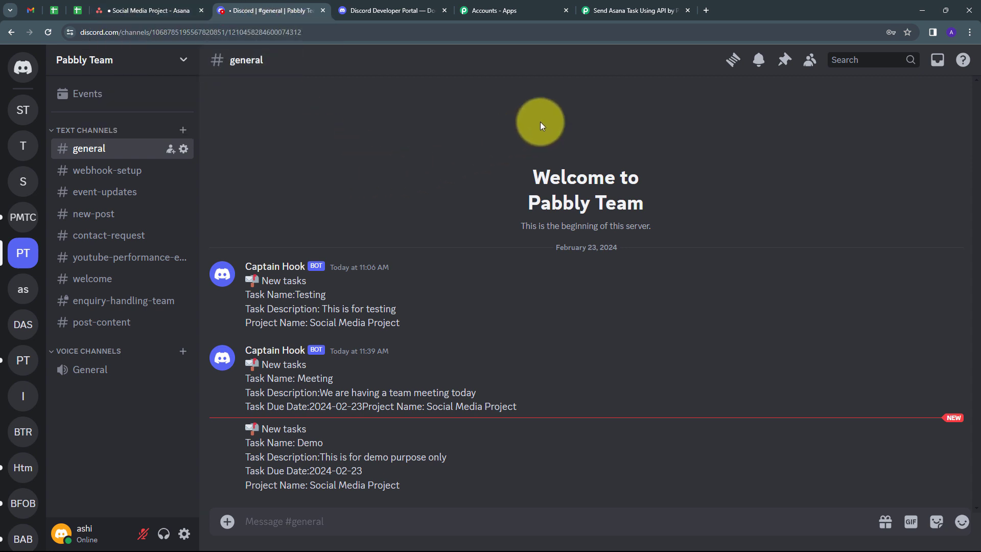
left_click(631, 12)
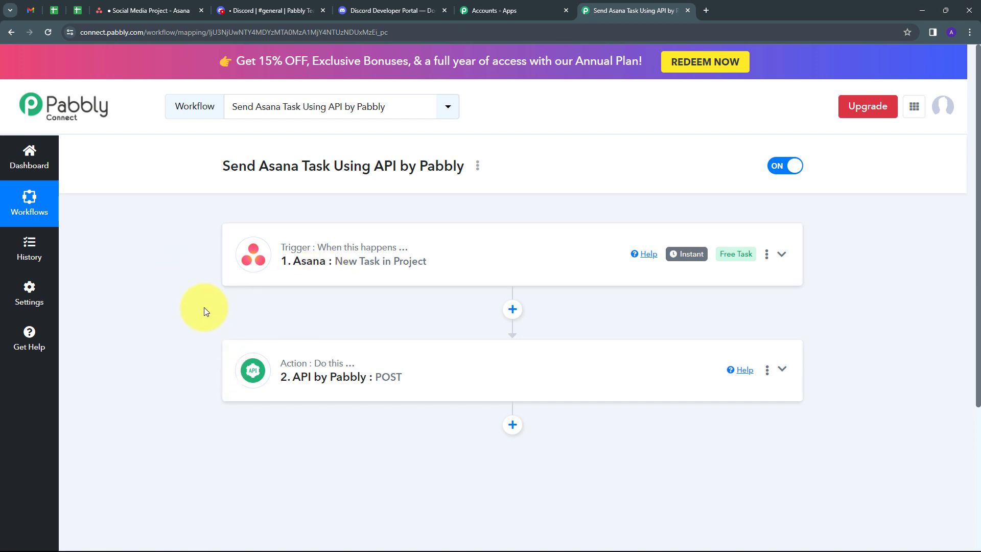
mouse_move(302, 255)
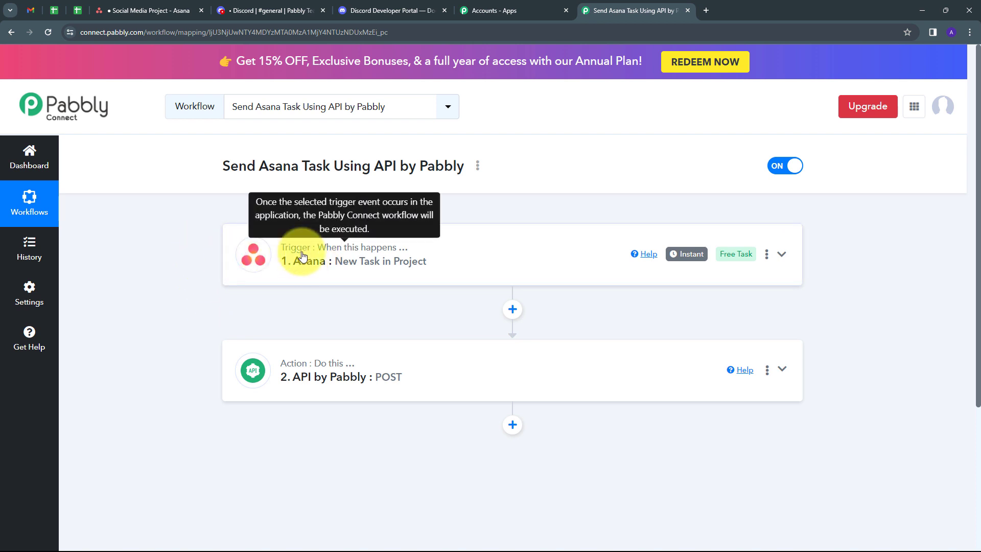